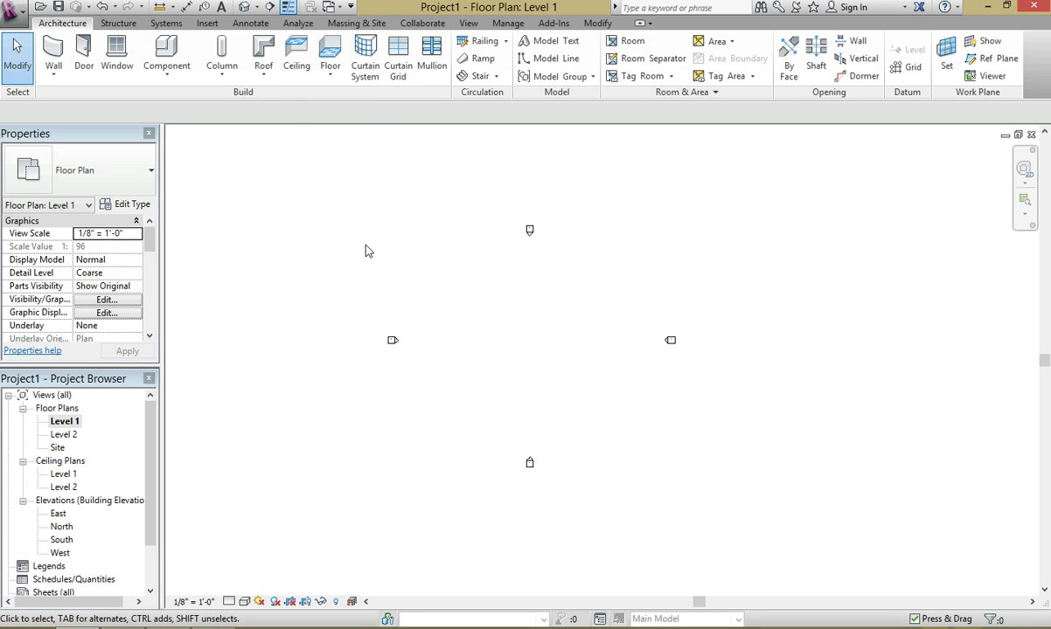
Start an architectural floor and draw a rectangular boundary of roughly 32'-6" × 10'-6" on Level 1.
click(333, 78)
click(332, 101)
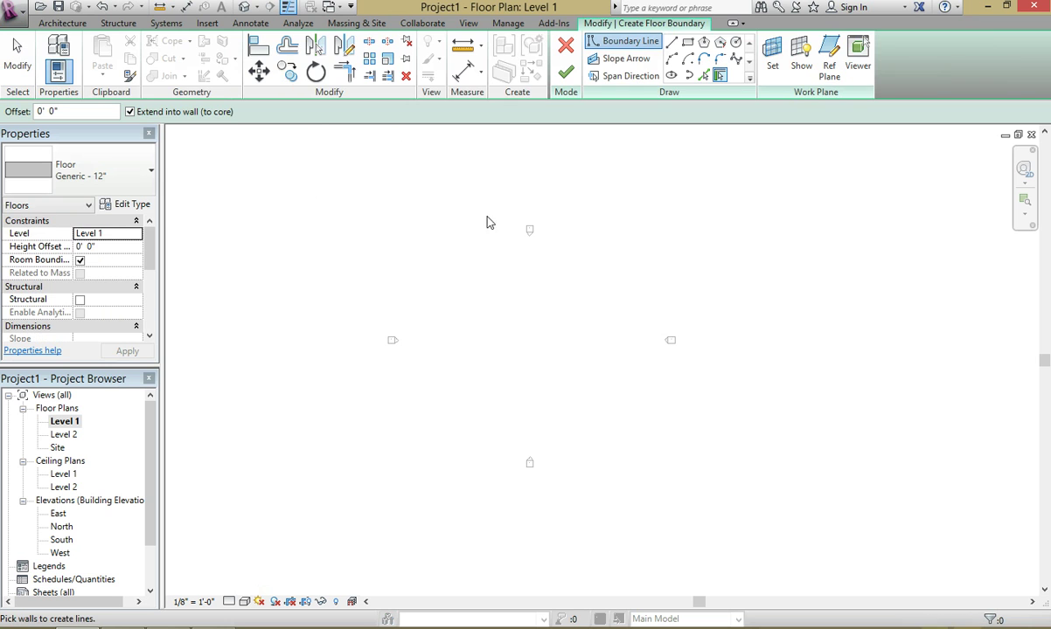
click(687, 42)
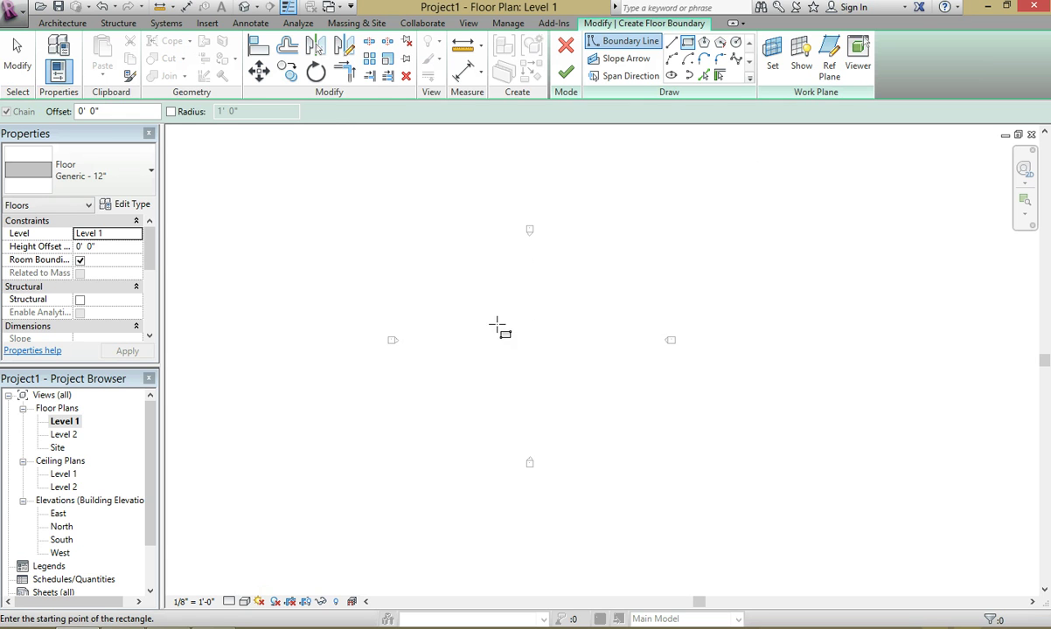
click(459, 308)
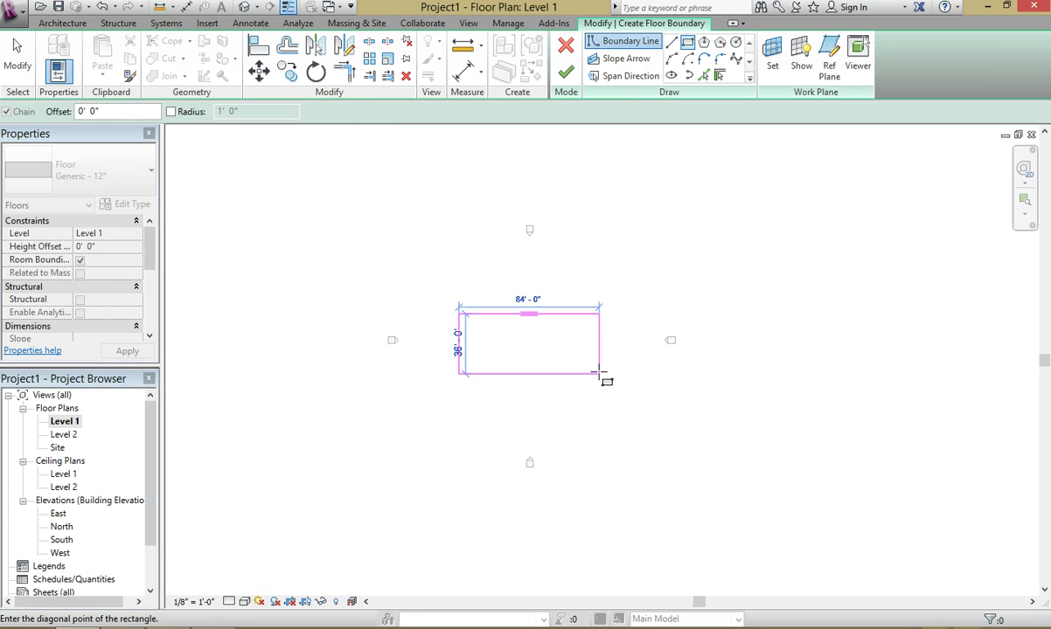
scroll(586, 365, up, 3)
middle_drag(448, 322, 594, 332)
scroll(595, 332, up, 3)
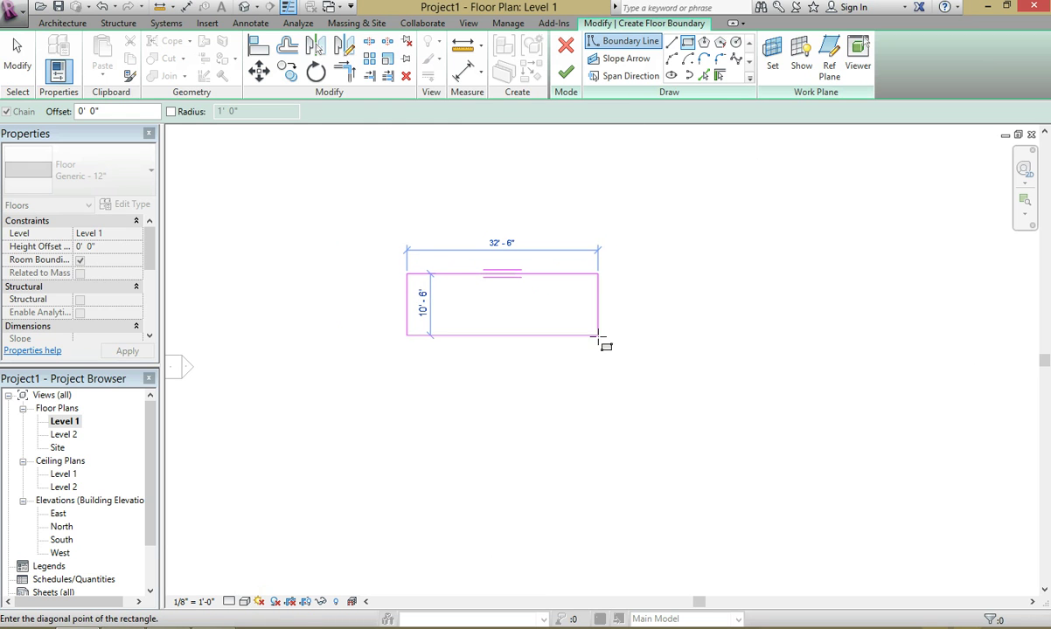
click(601, 352)
key(Escape)
key(Escape)
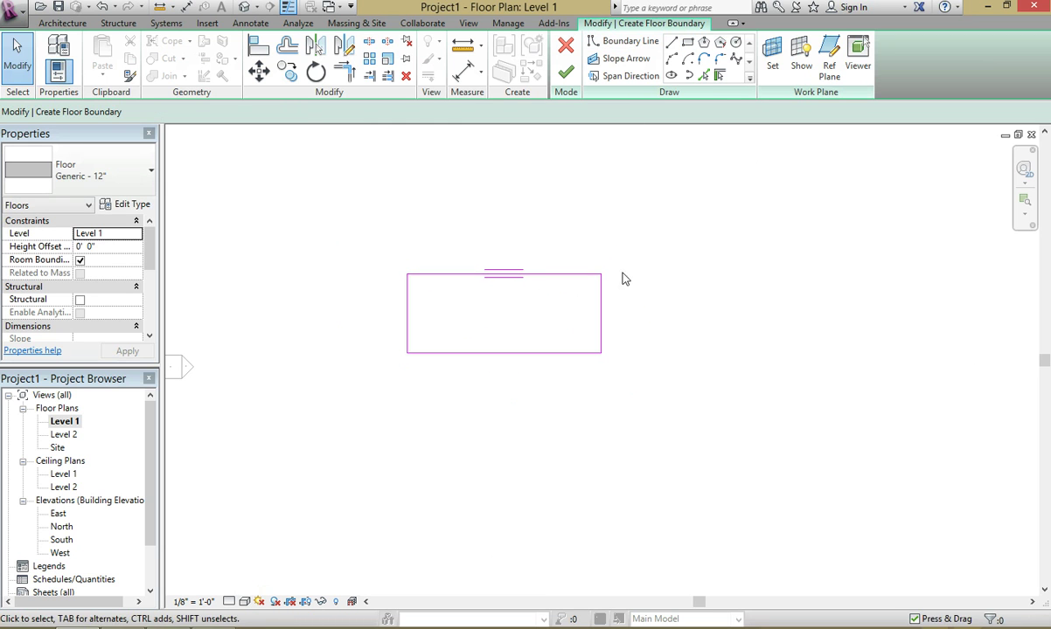
Finish the floor sketch, shift the floor in plan, and keep its Generic - 12" type.
click(567, 76)
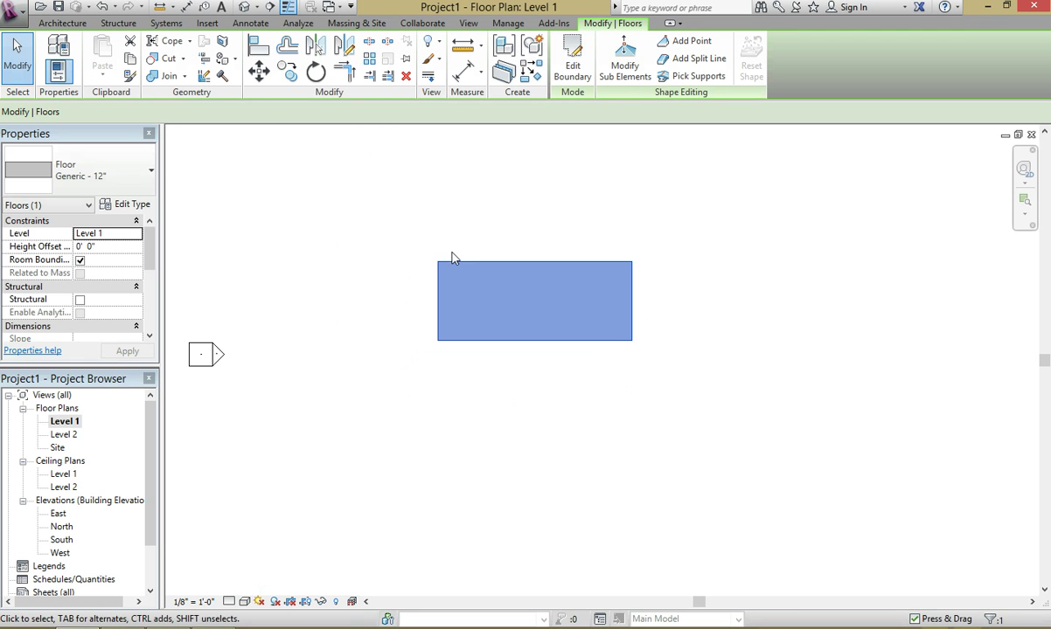
drag(446, 267, 551, 289)
click(651, 311)
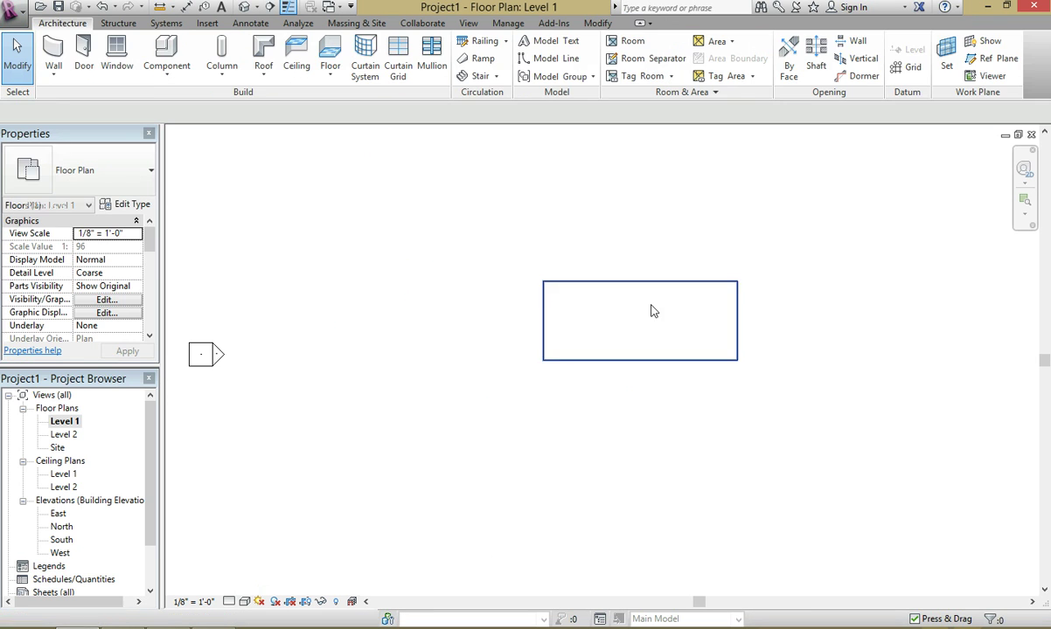
click(659, 283)
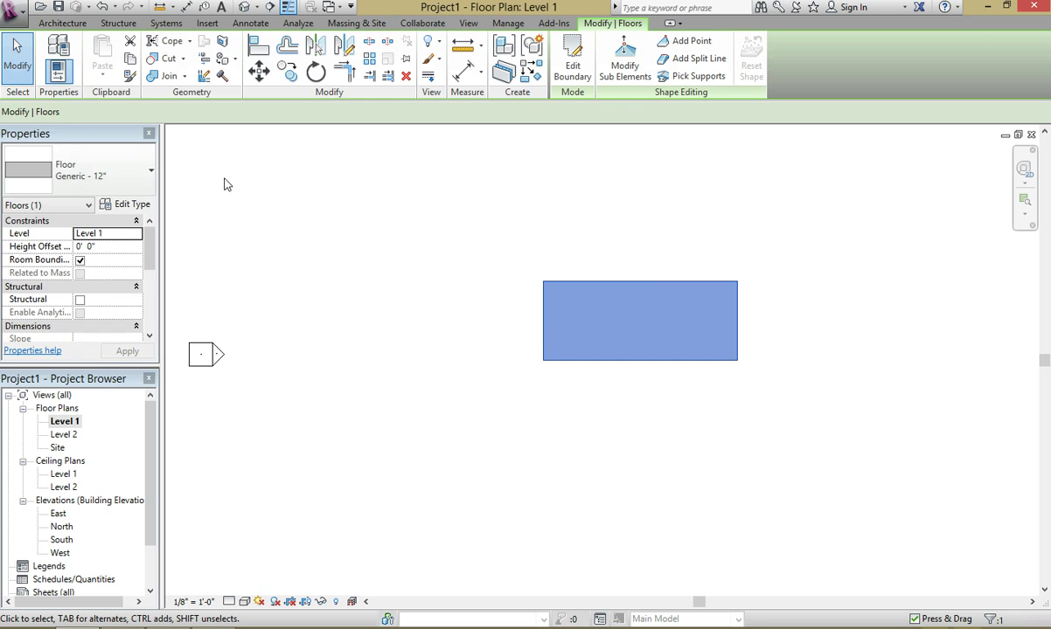
click(94, 166)
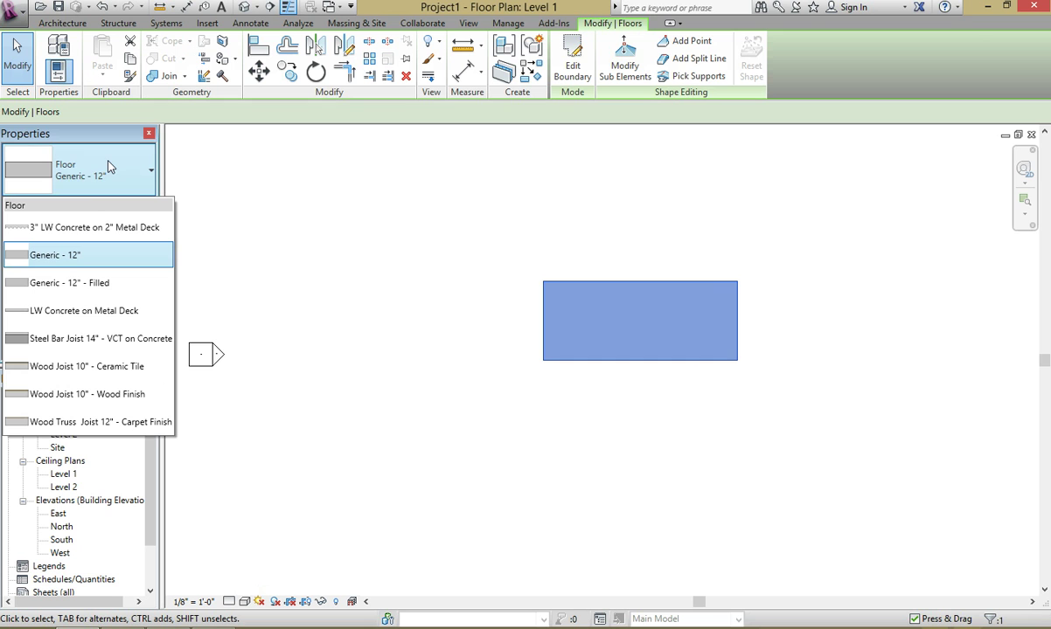
click(439, 316)
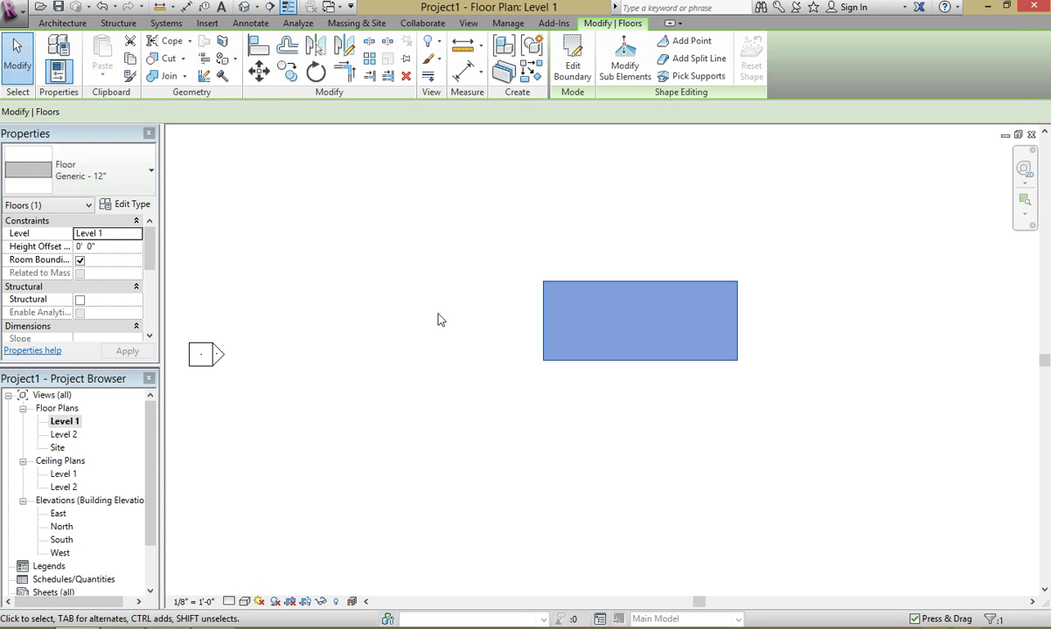
click(439, 320)
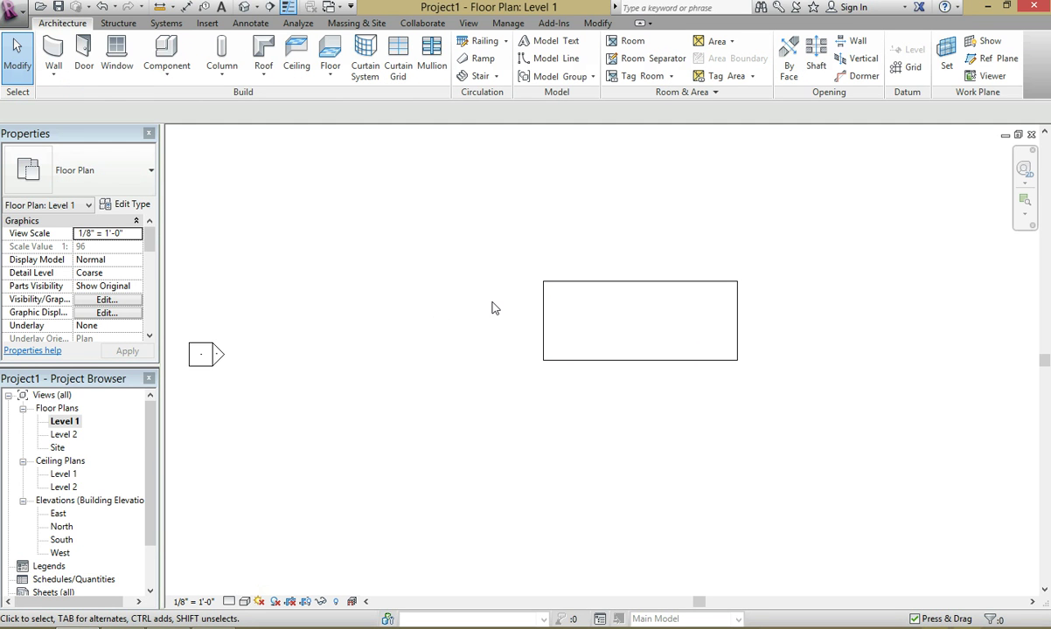
Draw a section line across the floor with SE and open the Section 1 view.
key(s)
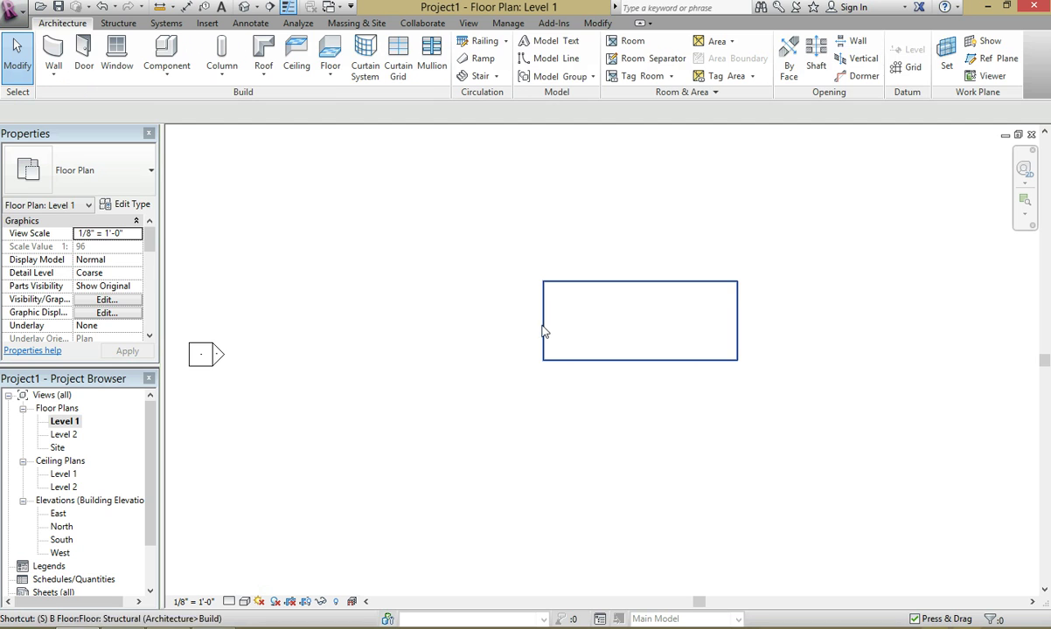
key(e)
click(477, 318)
click(770, 308)
key(Escape)
key(Escape)
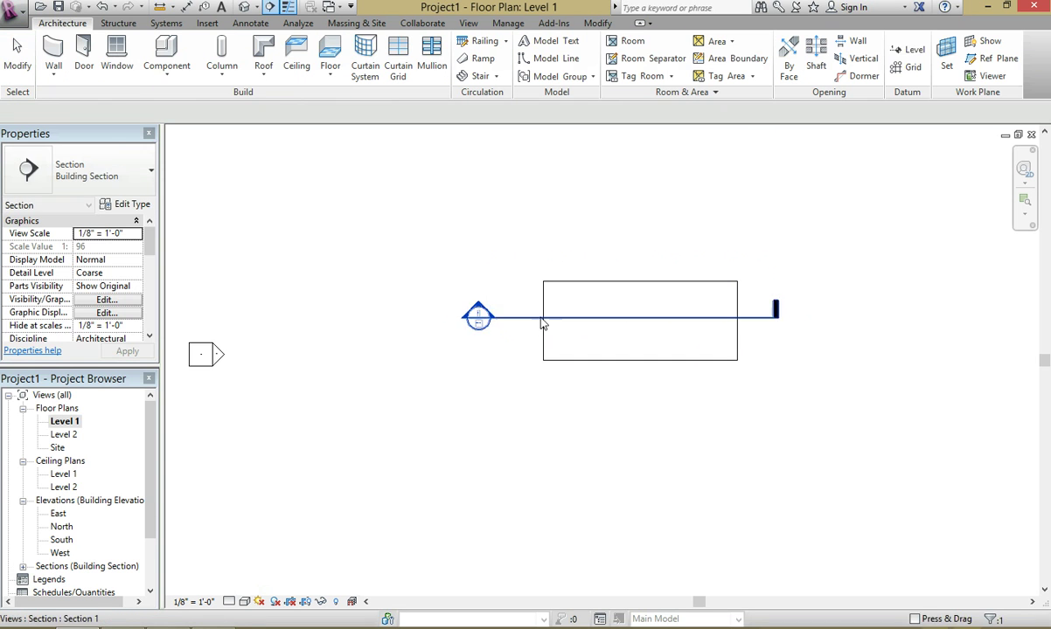
double_click(478, 315)
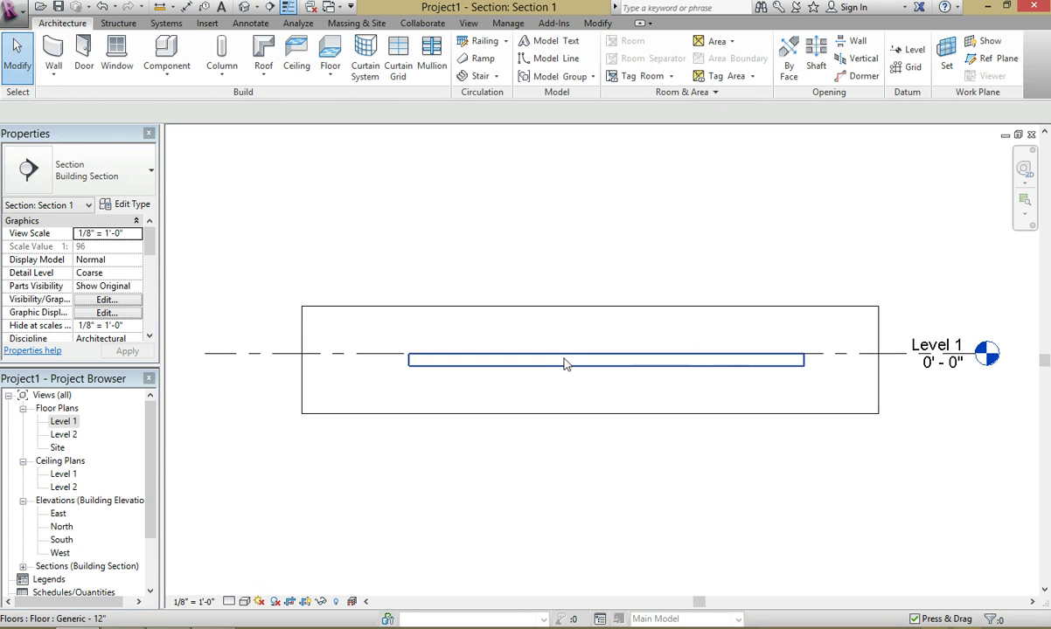
click(563, 360)
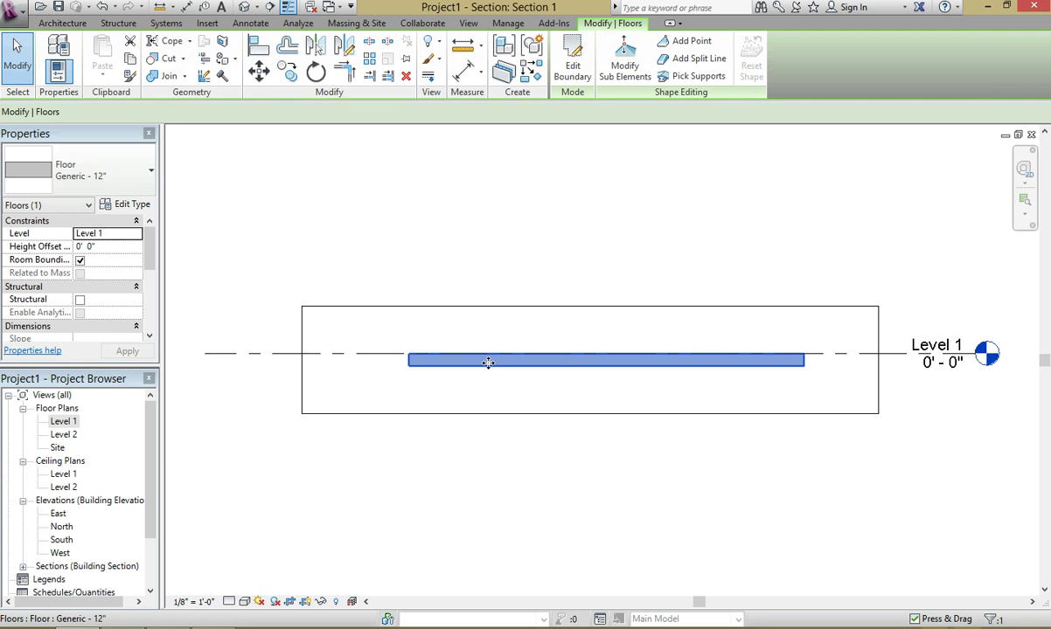
click(481, 337)
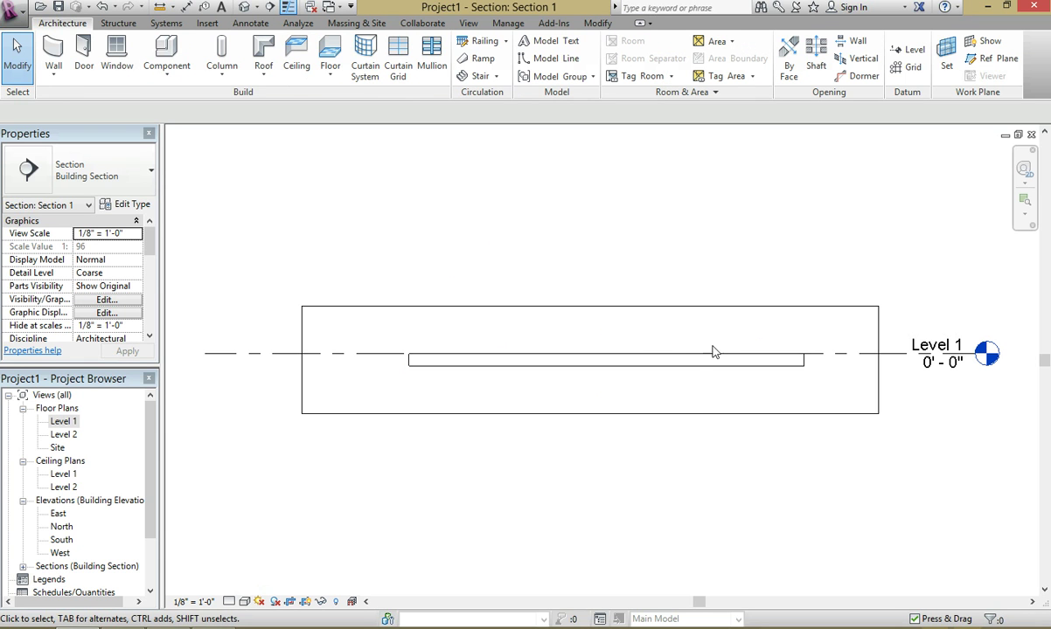
Select the floor slab in the section and open its type's structure assembly.
click(871, 308)
click(524, 361)
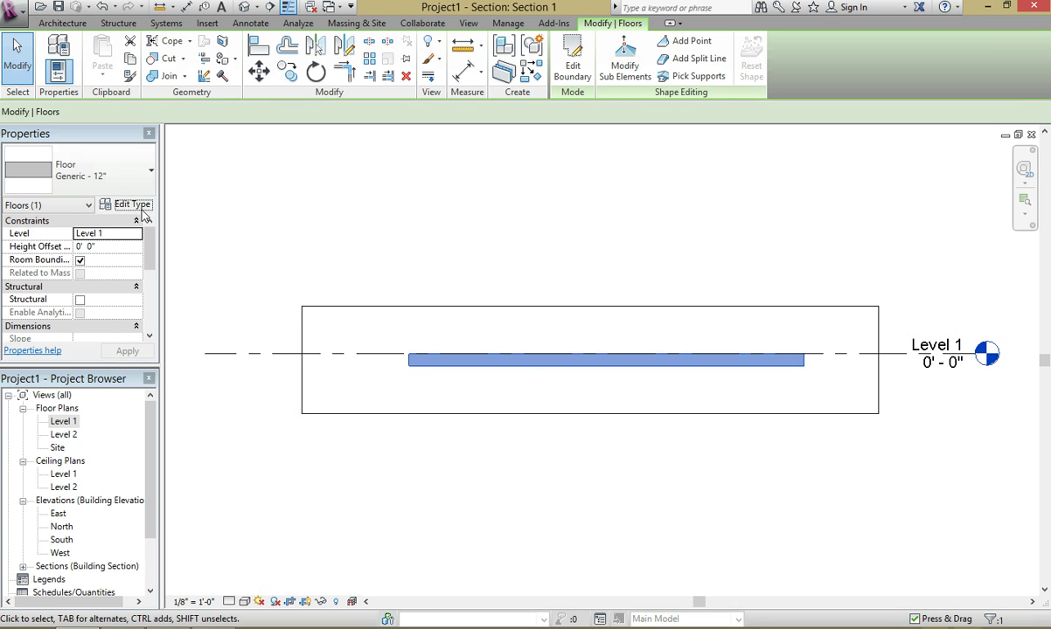
click(131, 204)
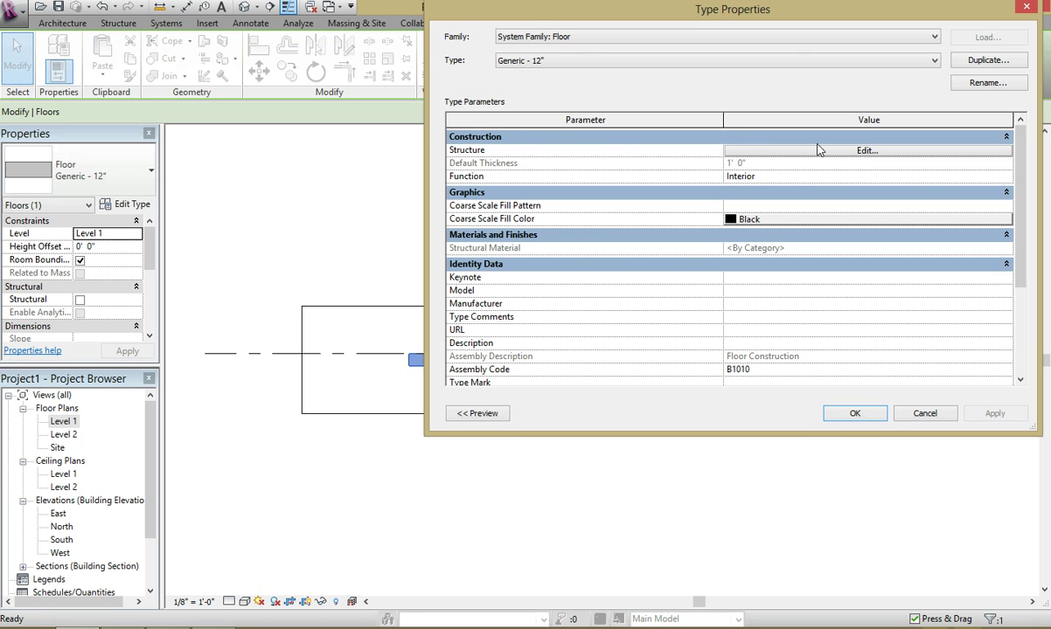
click(818, 150)
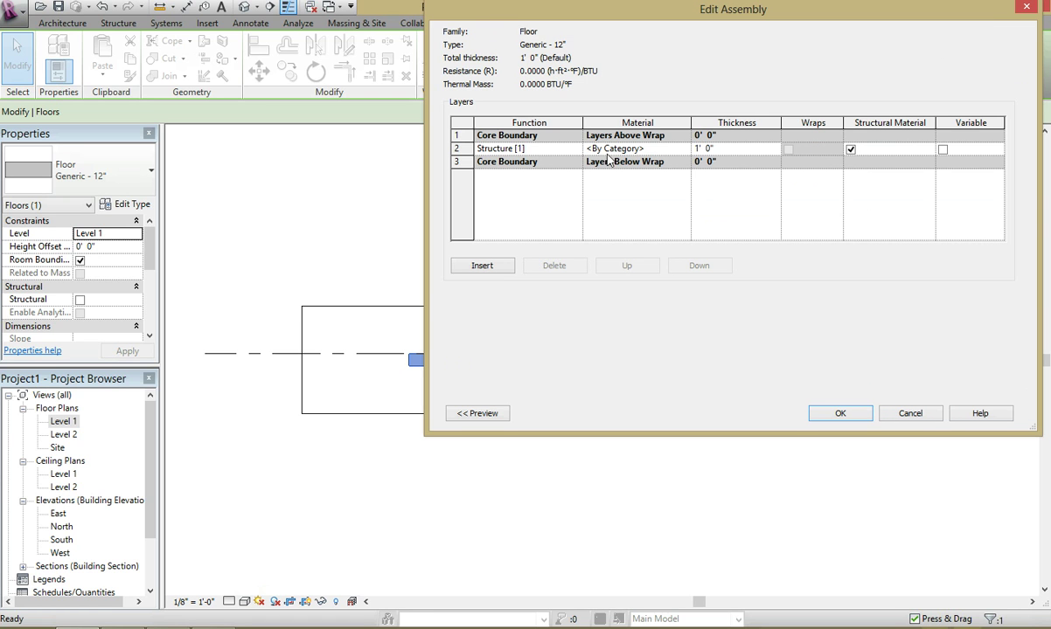
Browse materials for the 1' 0" Structure layer, then close the Material Browser unchanged.
click(646, 147)
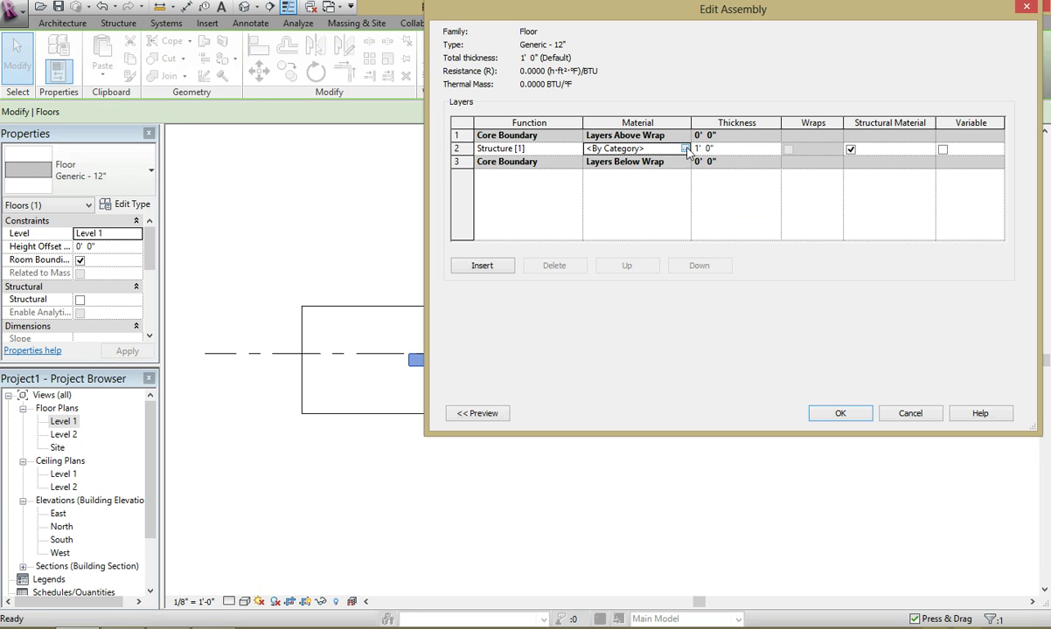
click(684, 149)
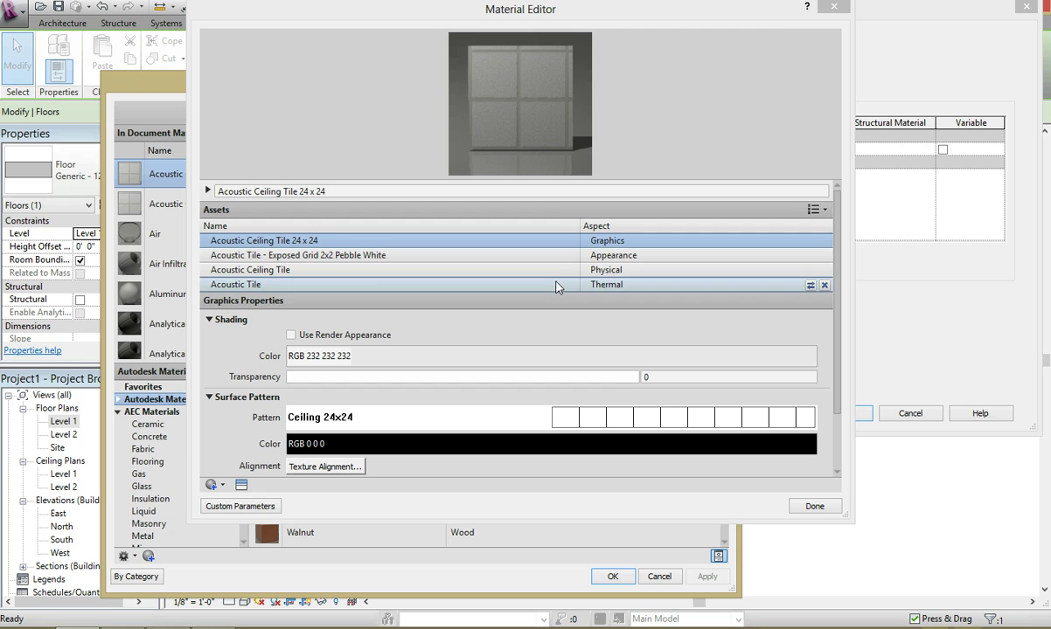
click(832, 7)
scroll(444, 336, down, 3)
scroll(402, 326, down, 20)
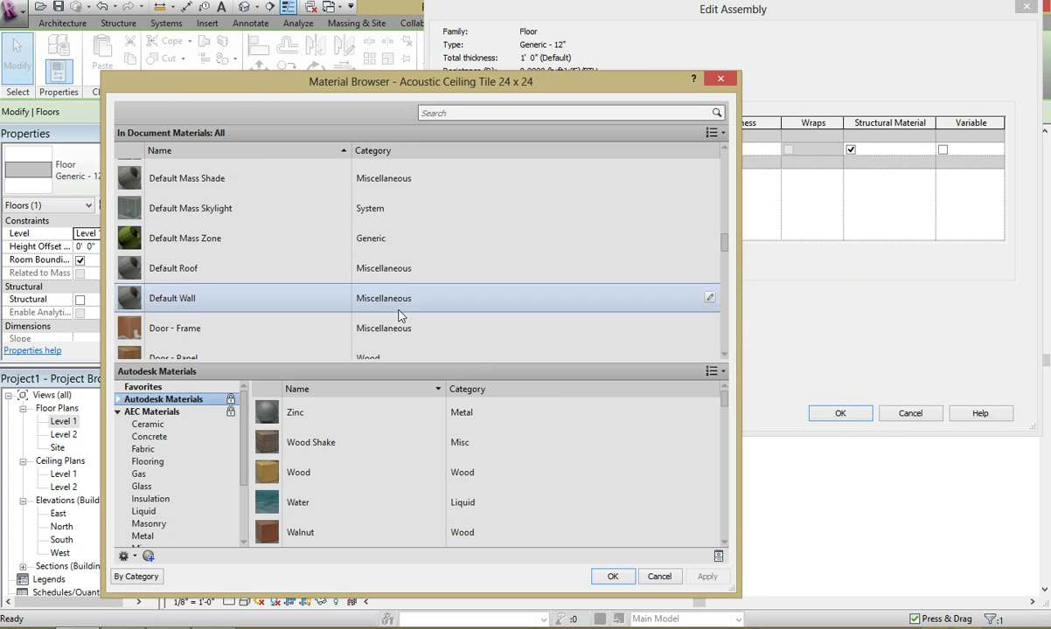
click(721, 82)
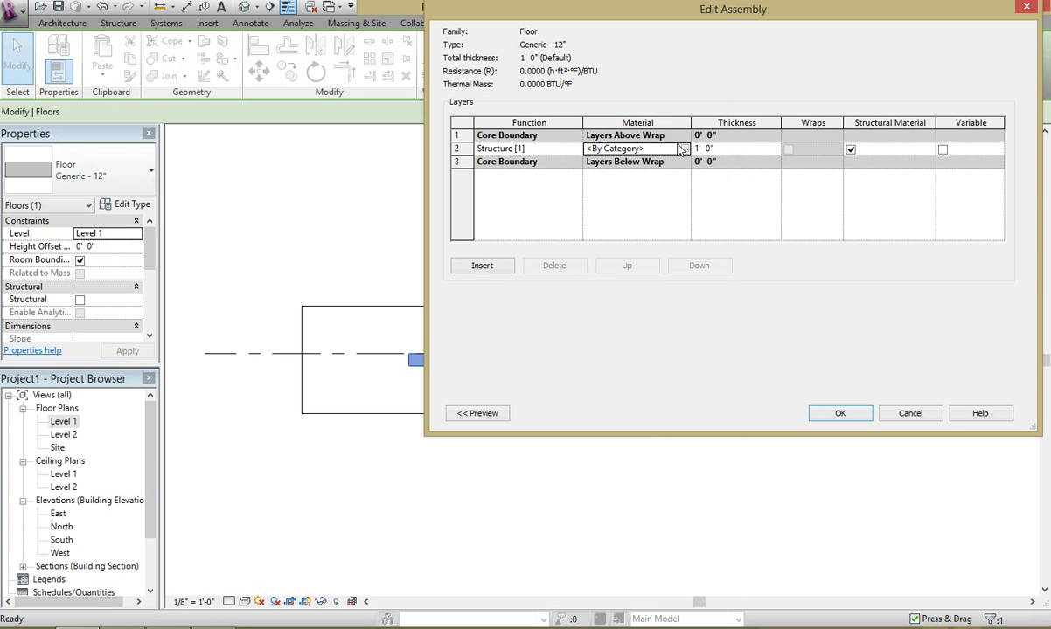
Insert a new layer, making the structure layer 11" thick and the new layer 1" thick.
click(482, 266)
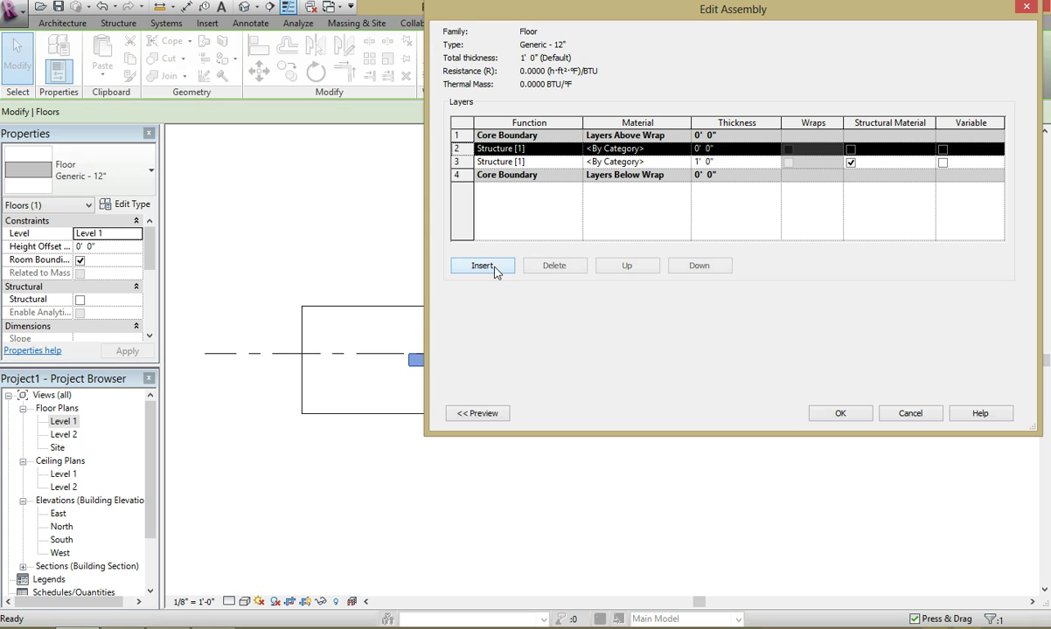
double_click(712, 165)
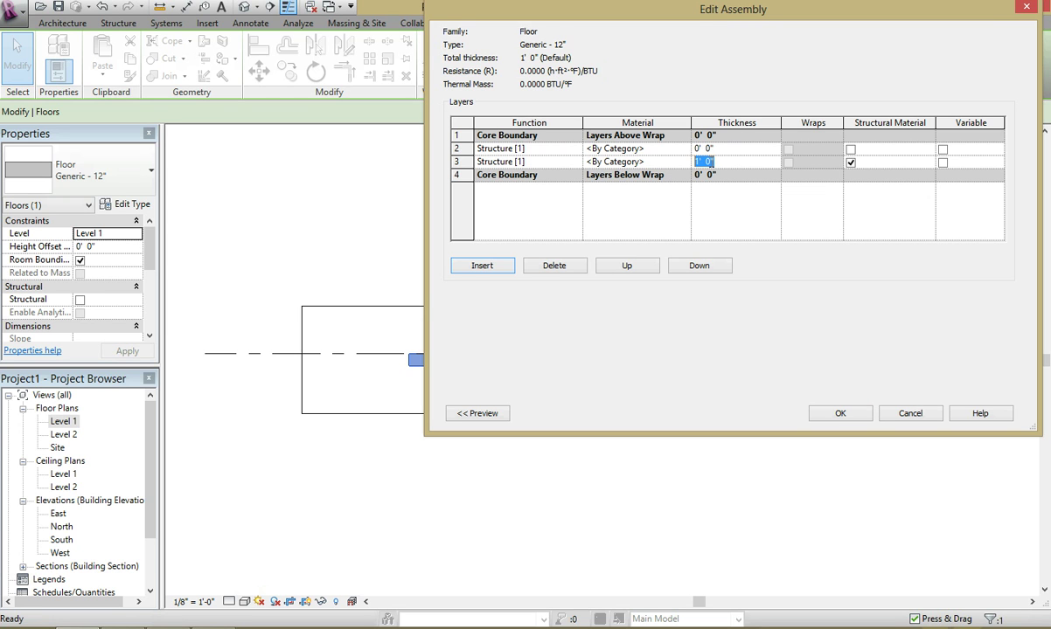
key(BackSpace)
click(708, 149)
click(707, 148)
text(1)
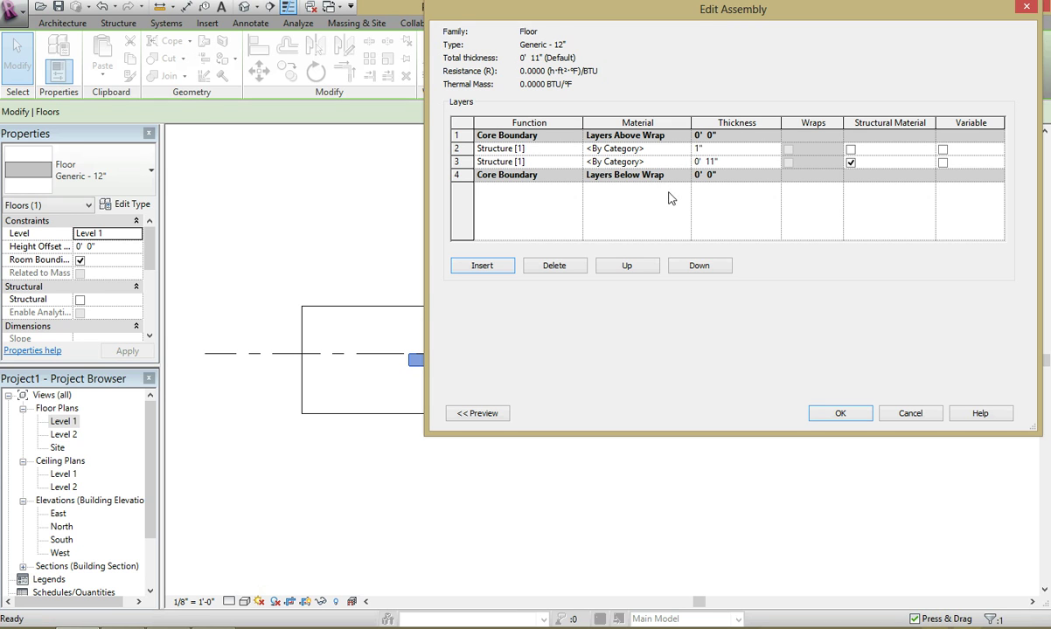
key(Return)
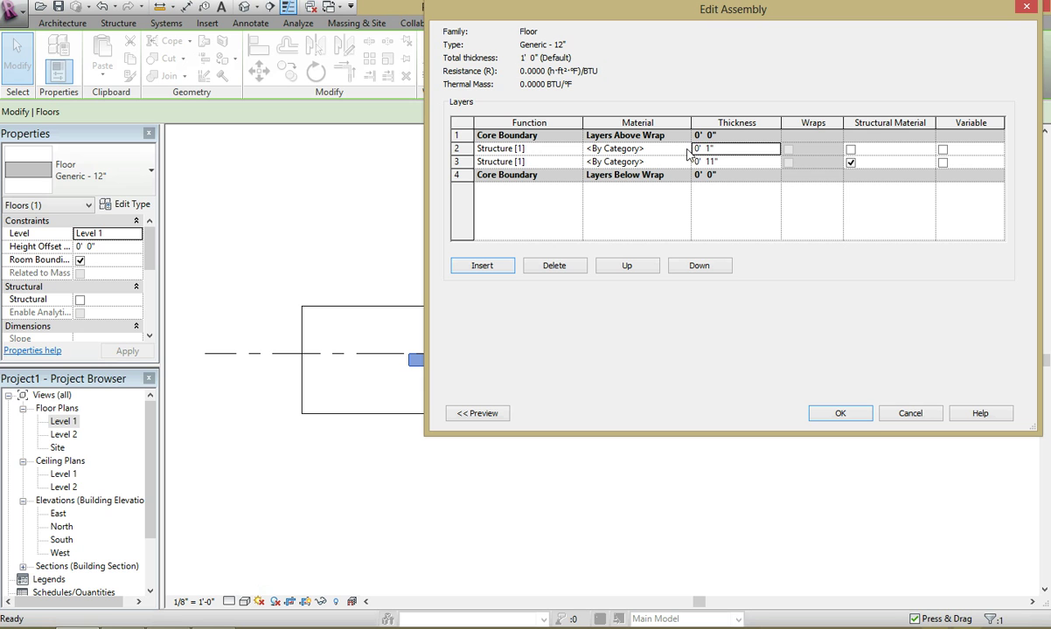
Search 'wood floor' in the Material Browser and assign Oak Flooring to the 1" layer.
click(685, 150)
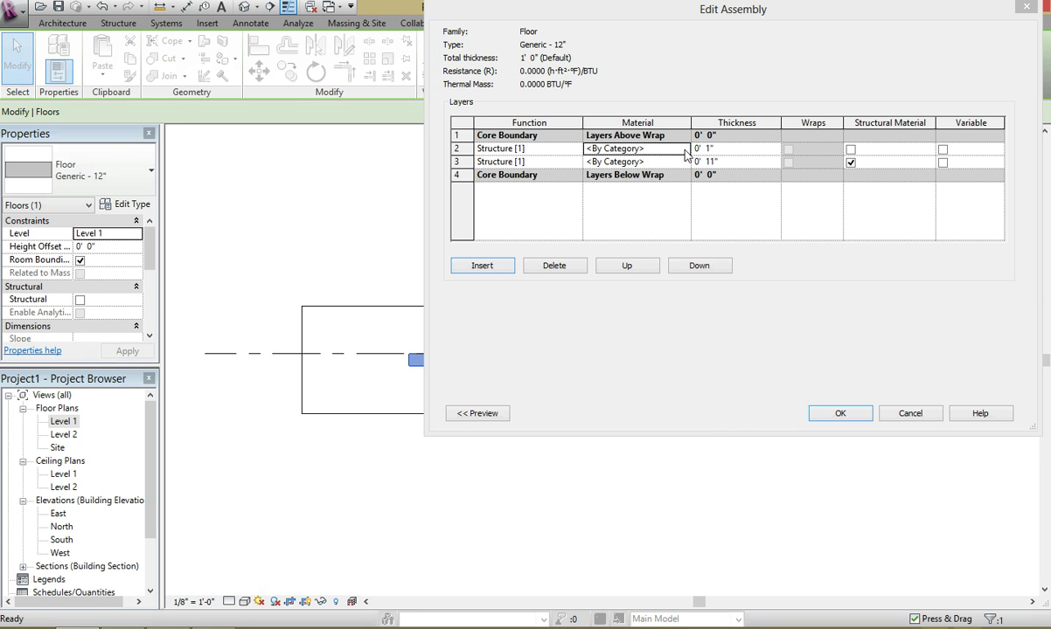
click(685, 148)
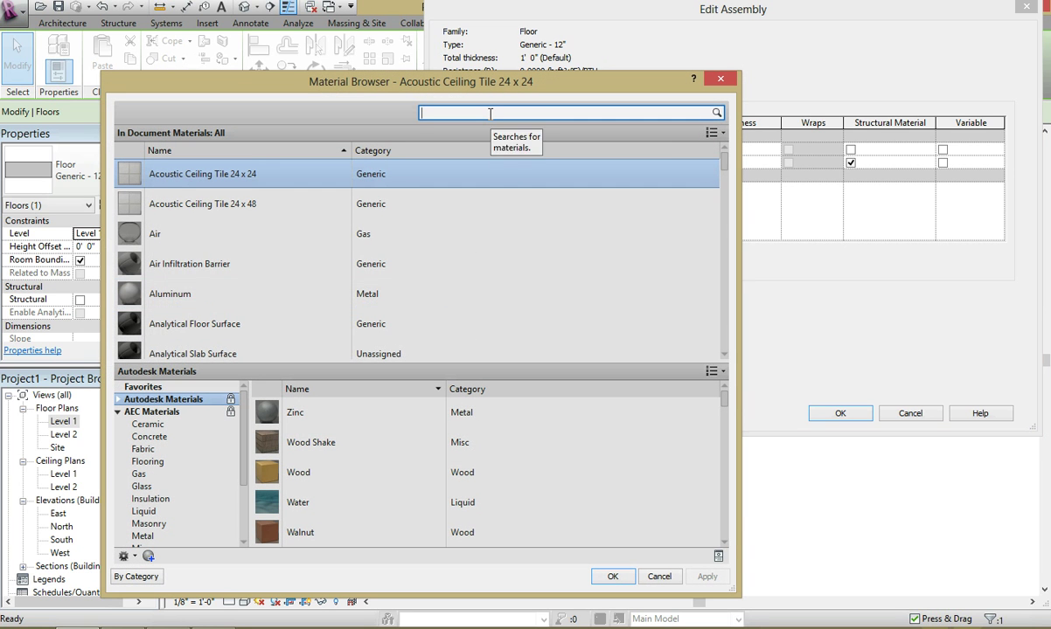
text(wood f)
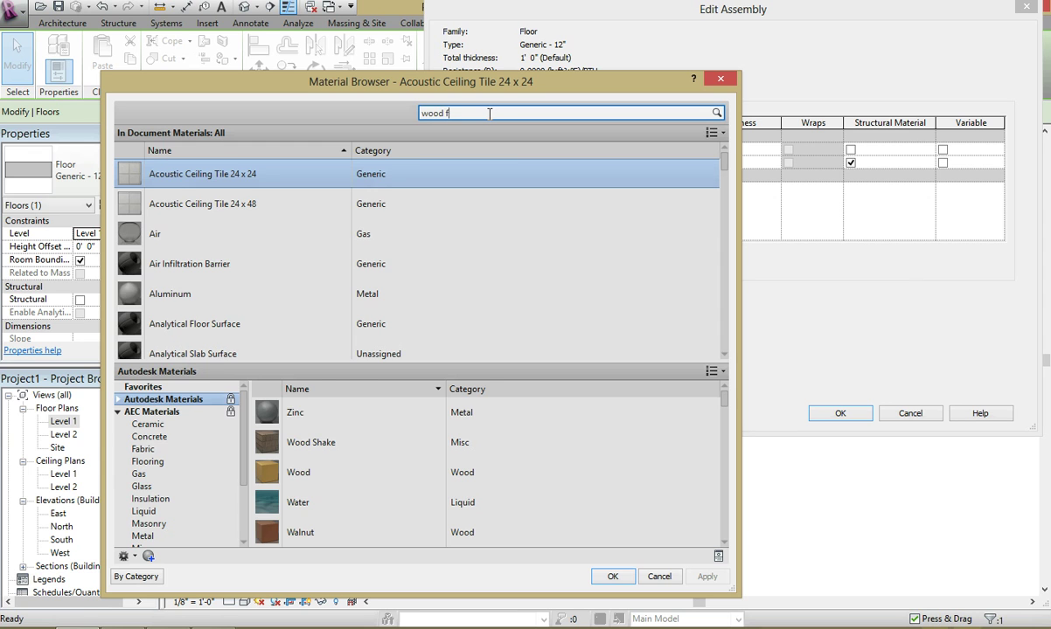
text(loor)
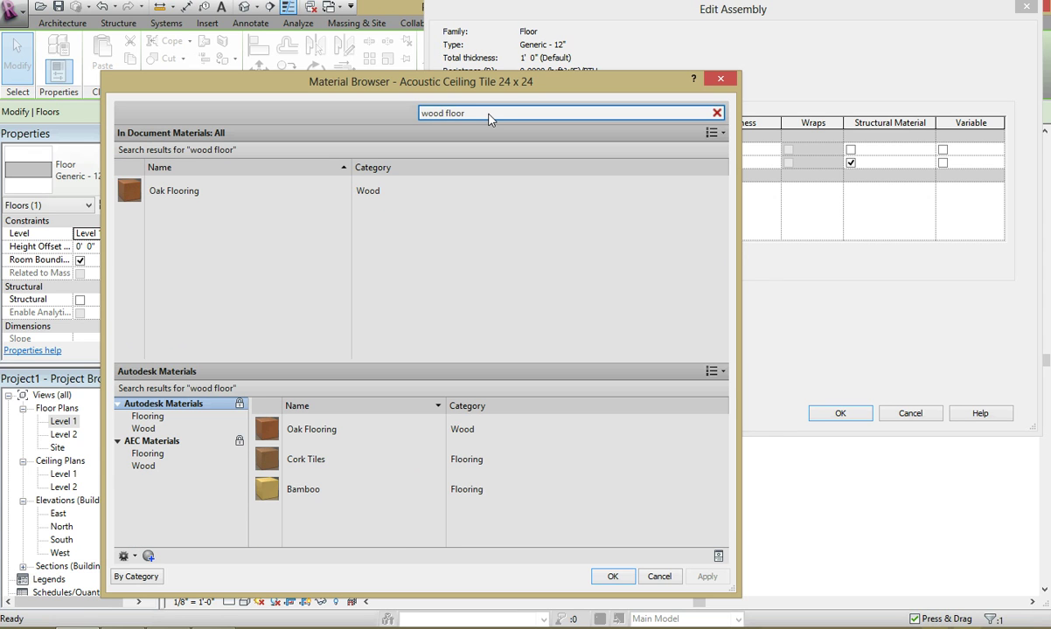
double_click(271, 191)
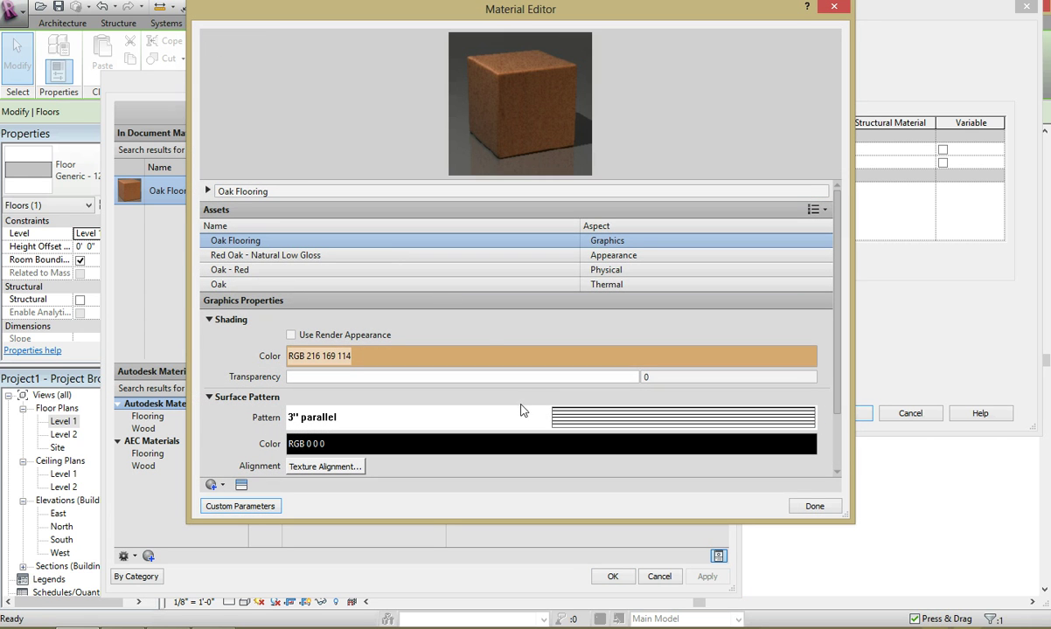
scroll(837, 417, down, 3)
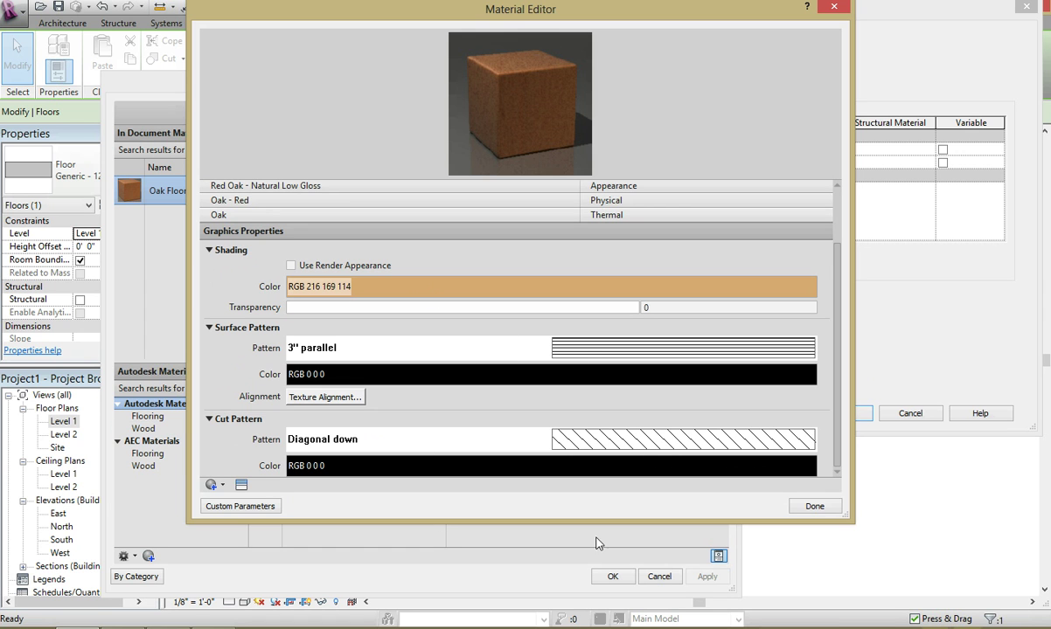
click(814, 506)
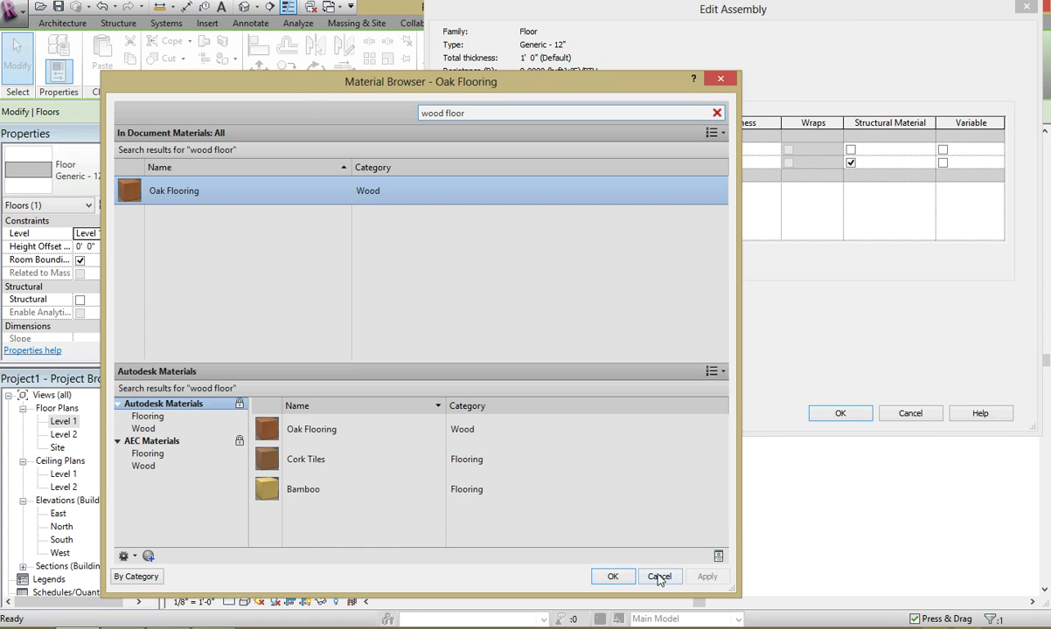
click(612, 576)
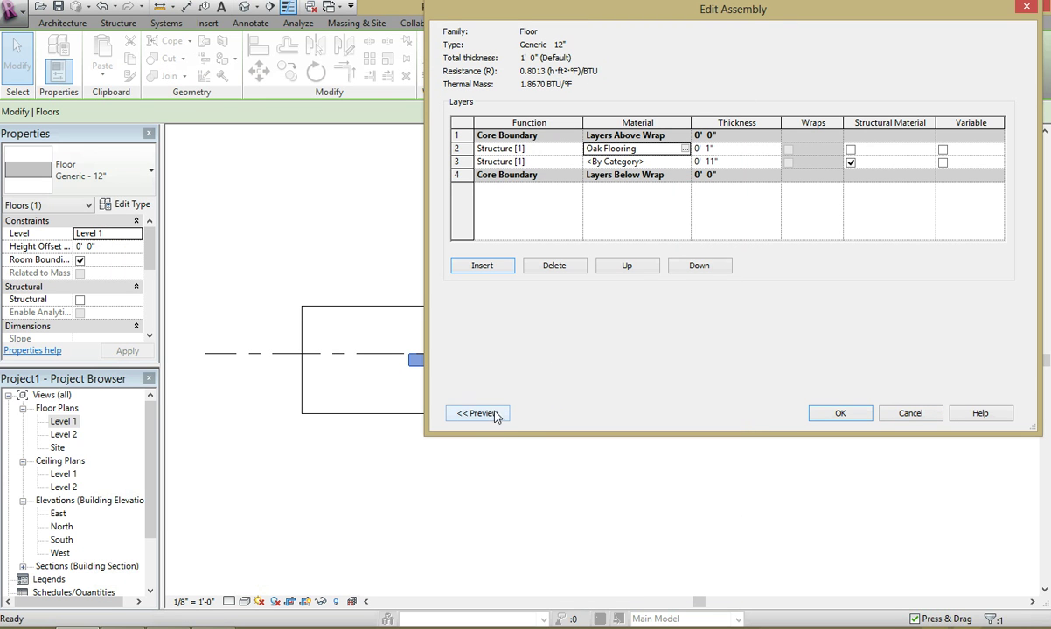
Preview the oak-over-structure layers in section, then accept the assembly and apply it to the type.
click(463, 414)
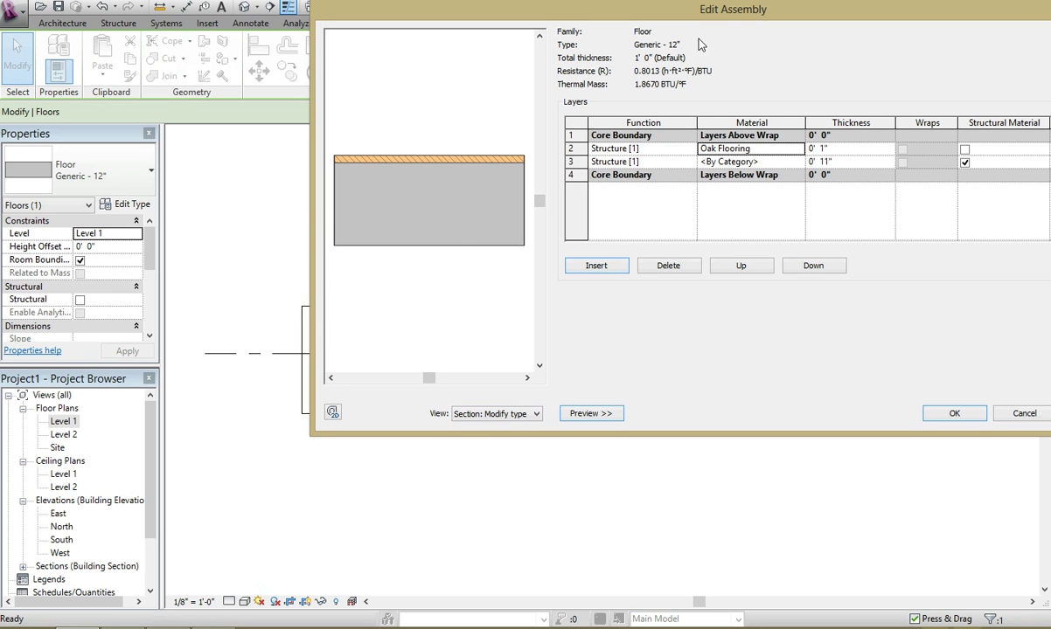
drag(710, 13, 572, 136)
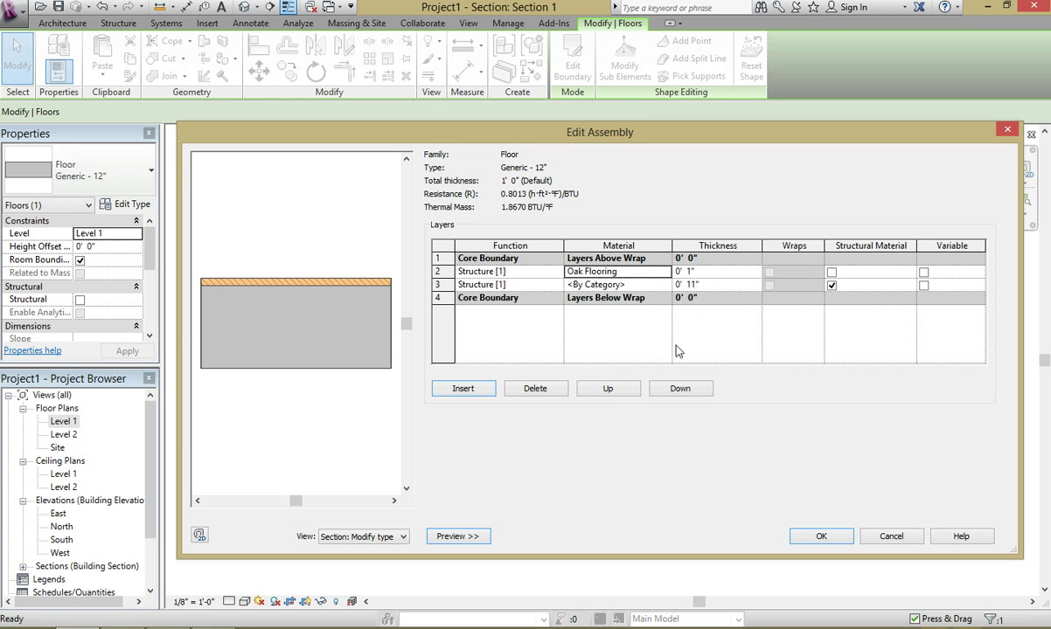
click(842, 540)
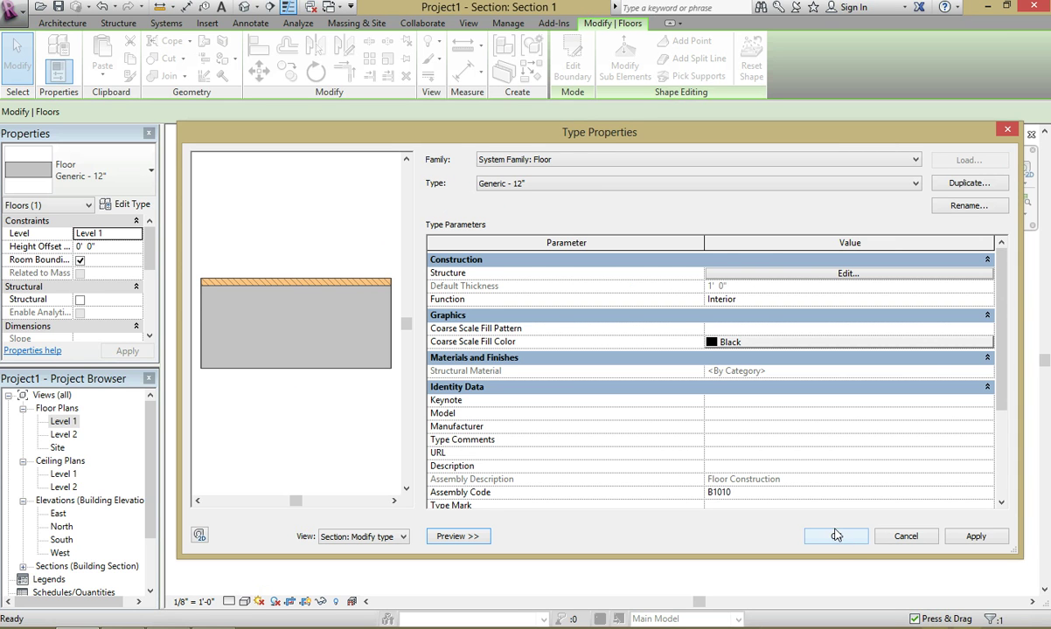
click(974, 538)
Close Type Properties and set Section 1's detail level to Fine.
click(834, 536)
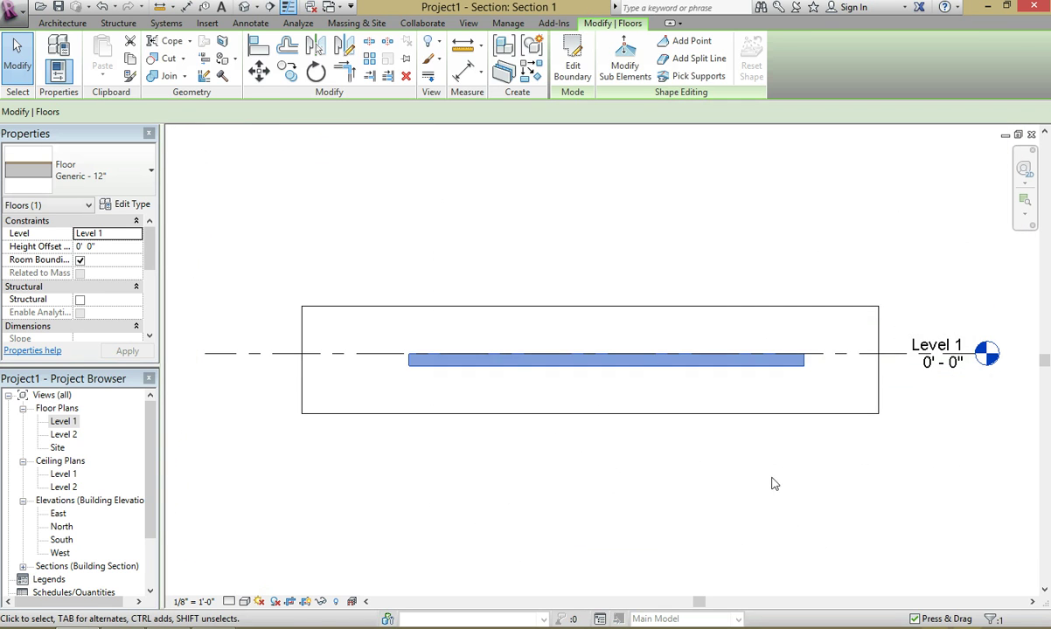
key(Escape)
scroll(564, 400, up, 5)
click(473, 367)
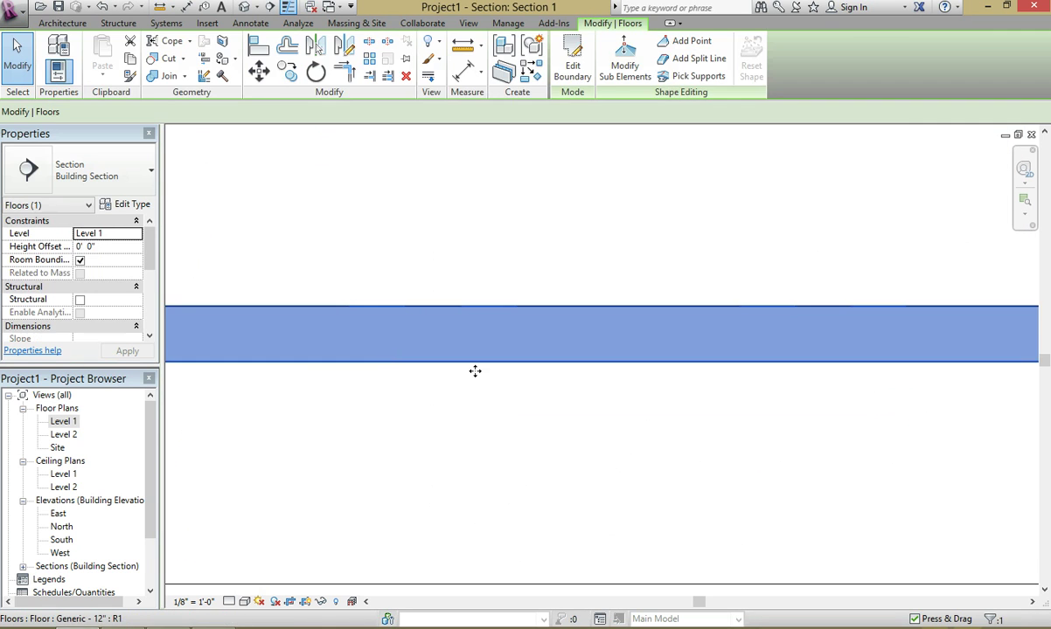
scroll(639, 411, down, 2)
scroll(639, 411, down, 2)
click(509, 209)
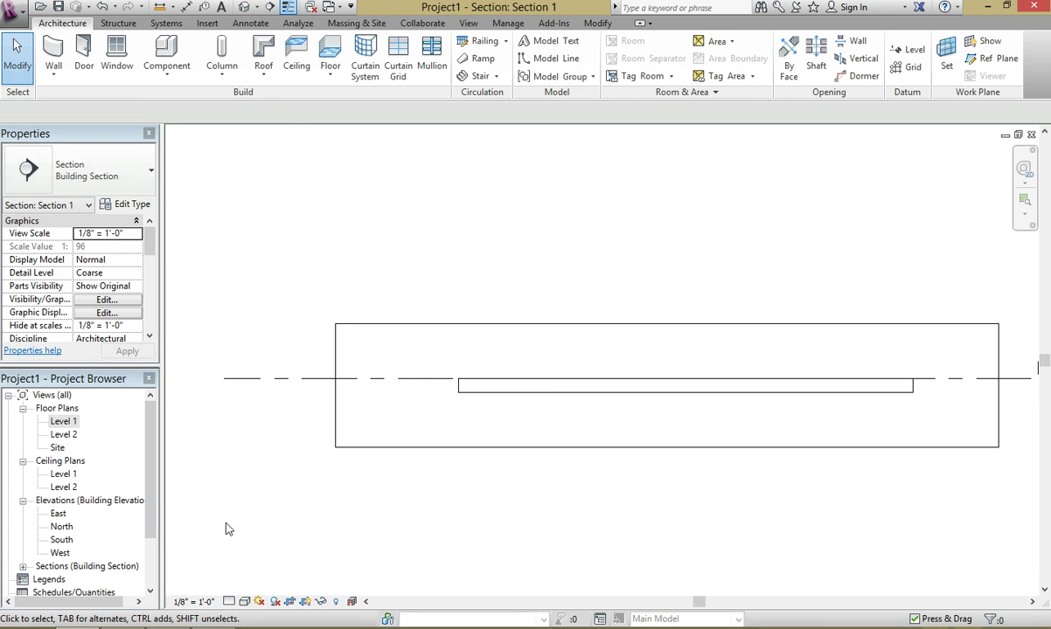
click(233, 602)
click(245, 585)
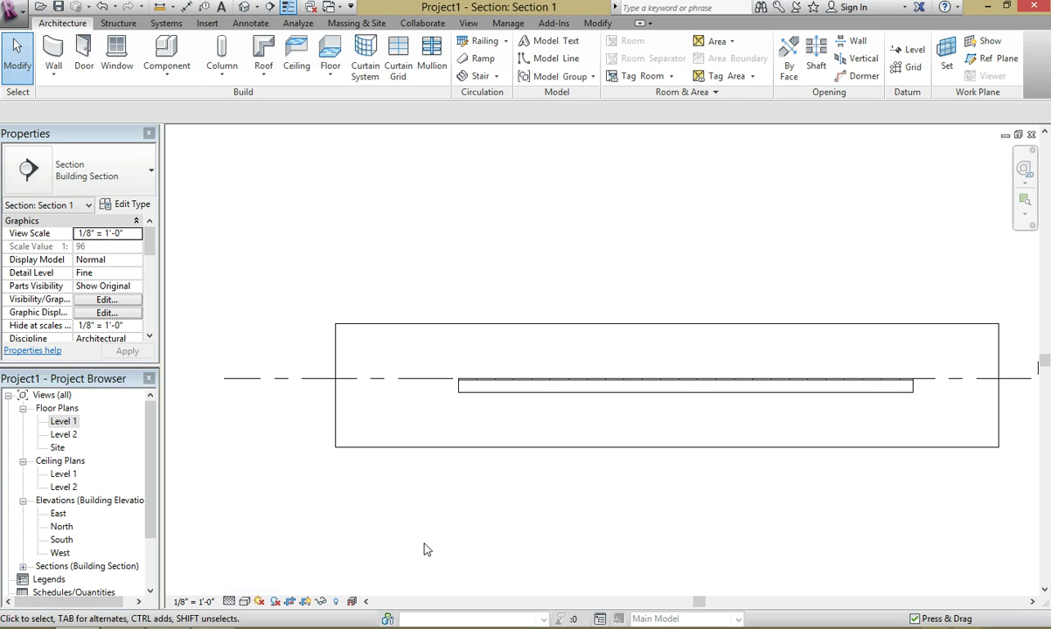
scroll(499, 369, up, 3)
scroll(393, 392, up, 3)
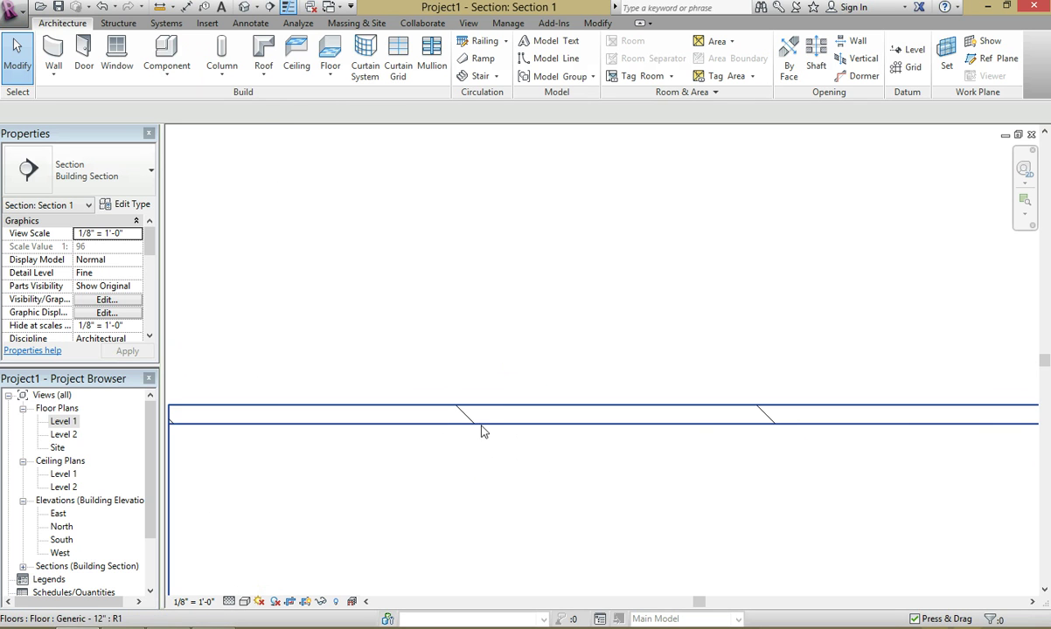
scroll(489, 415, down, 2)
Place an aligned dimension reading 0'-1" across the oak layer at the floor's left end.
key(d)
key(i)
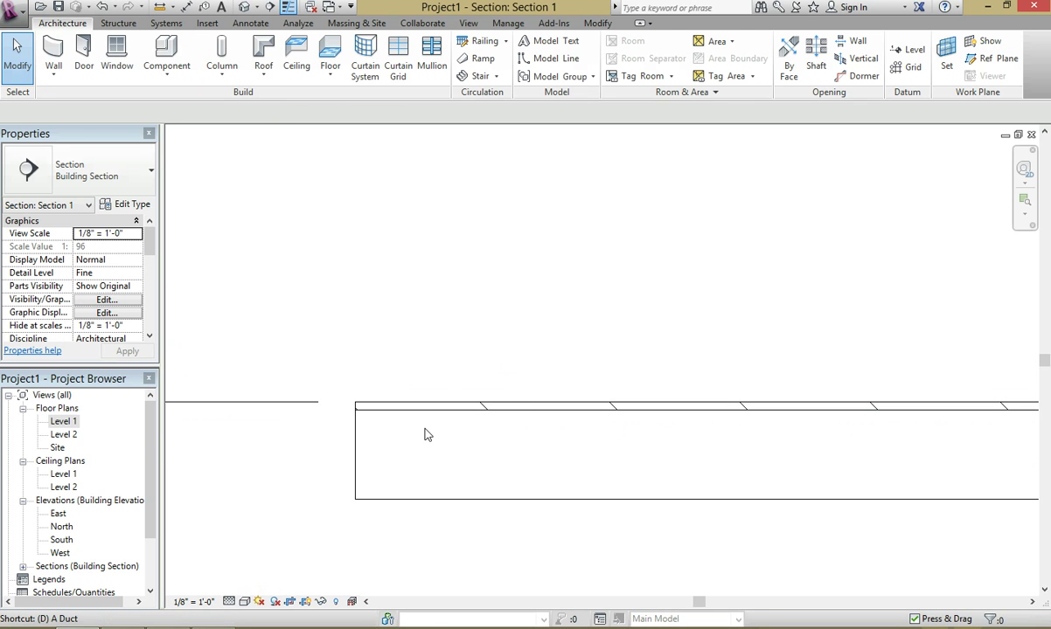
click(453, 408)
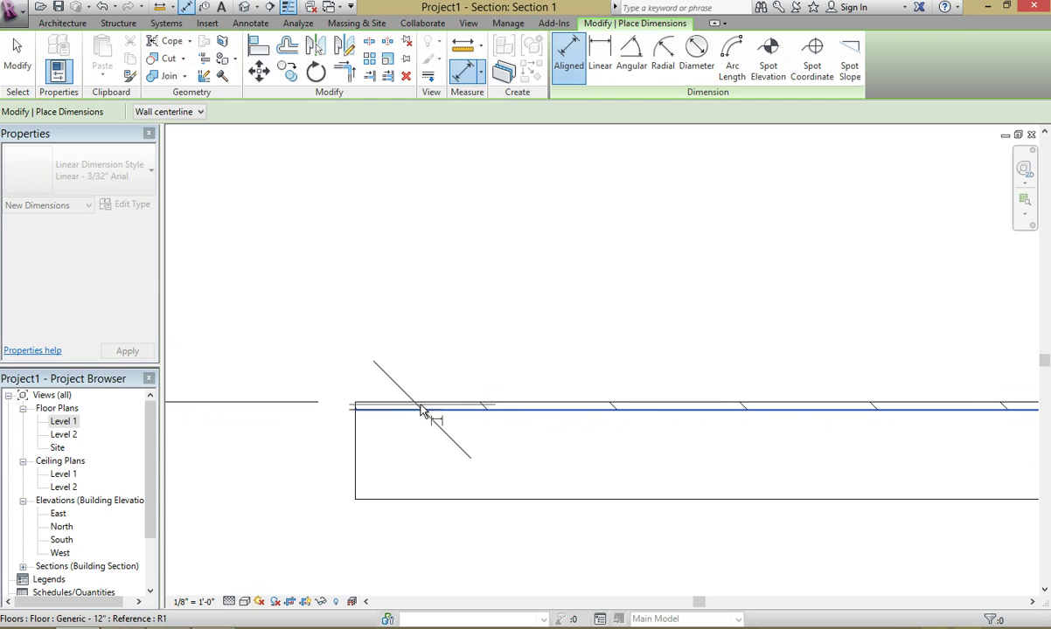
click(329, 332)
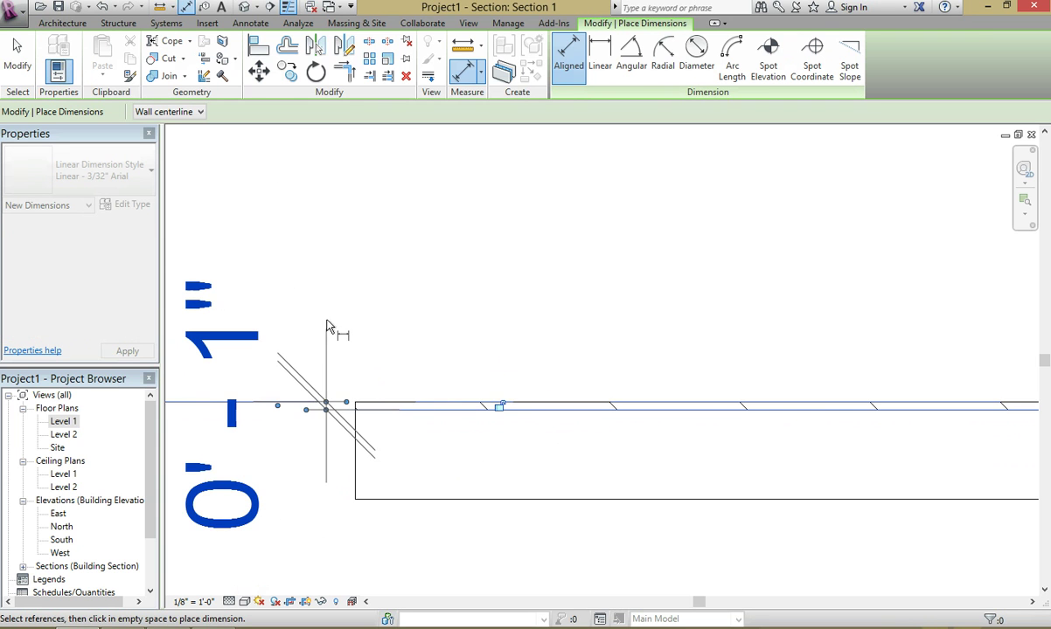
click(428, 468)
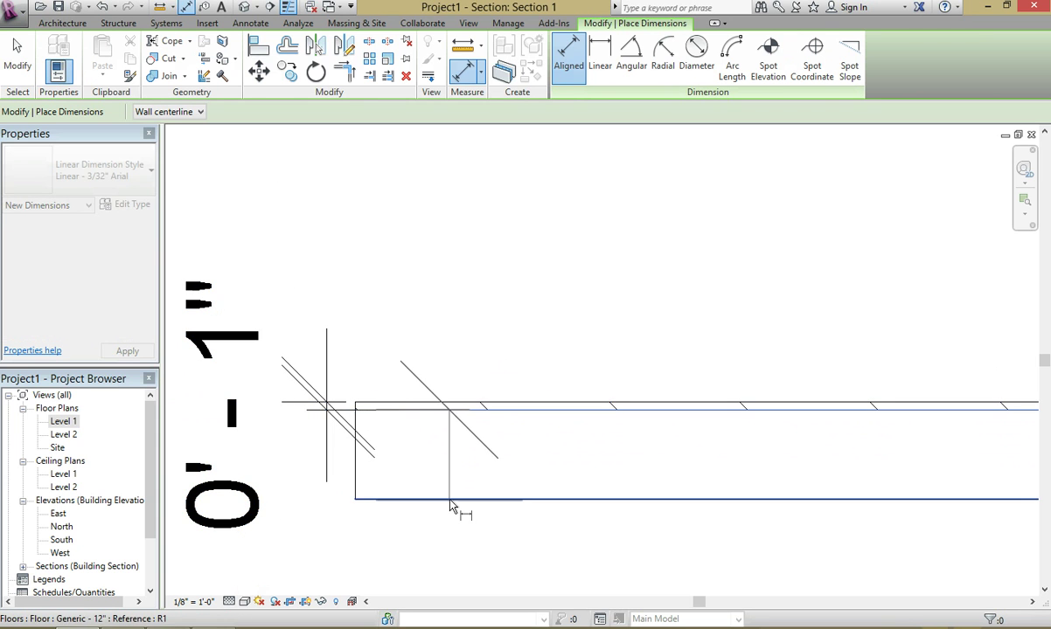
click(455, 499)
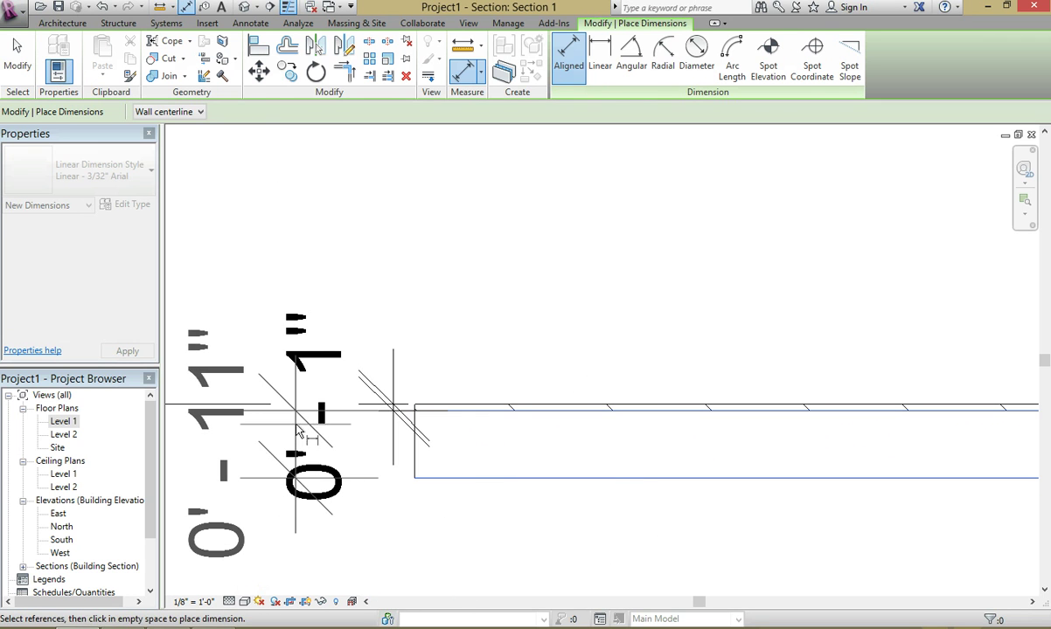
key(Escape)
key(Escape)
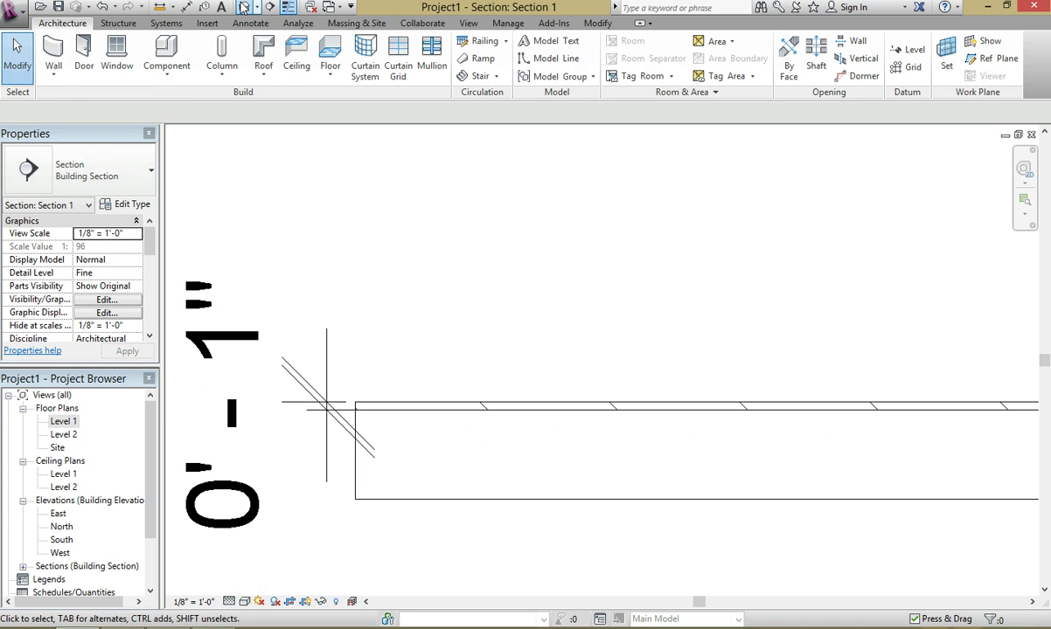
Open the default 3D view and set its visual style to Realistic.
click(244, 7)
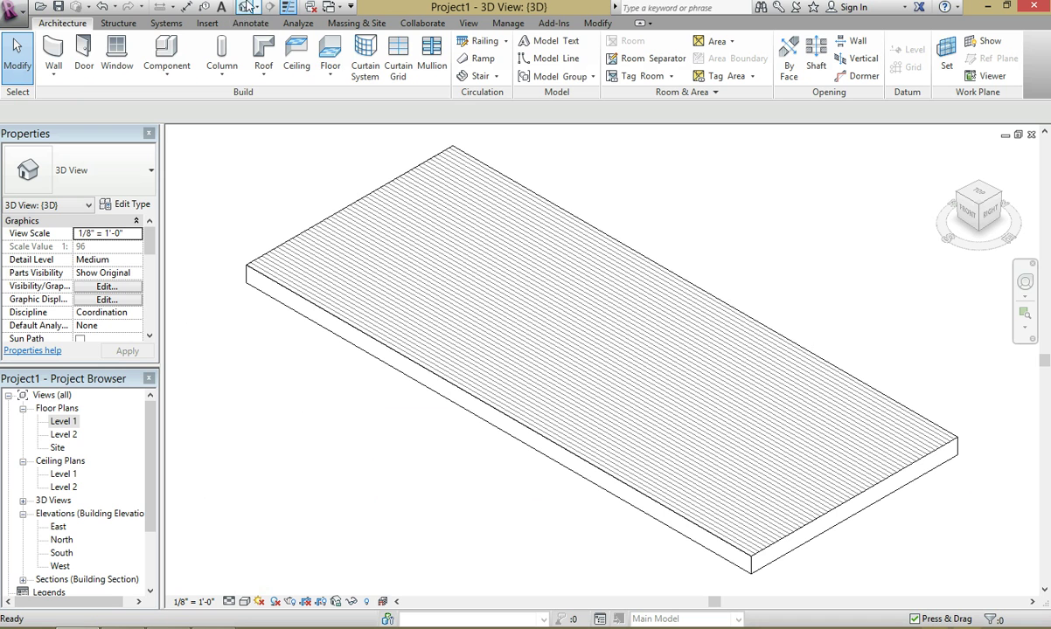
click(368, 270)
key(Escape)
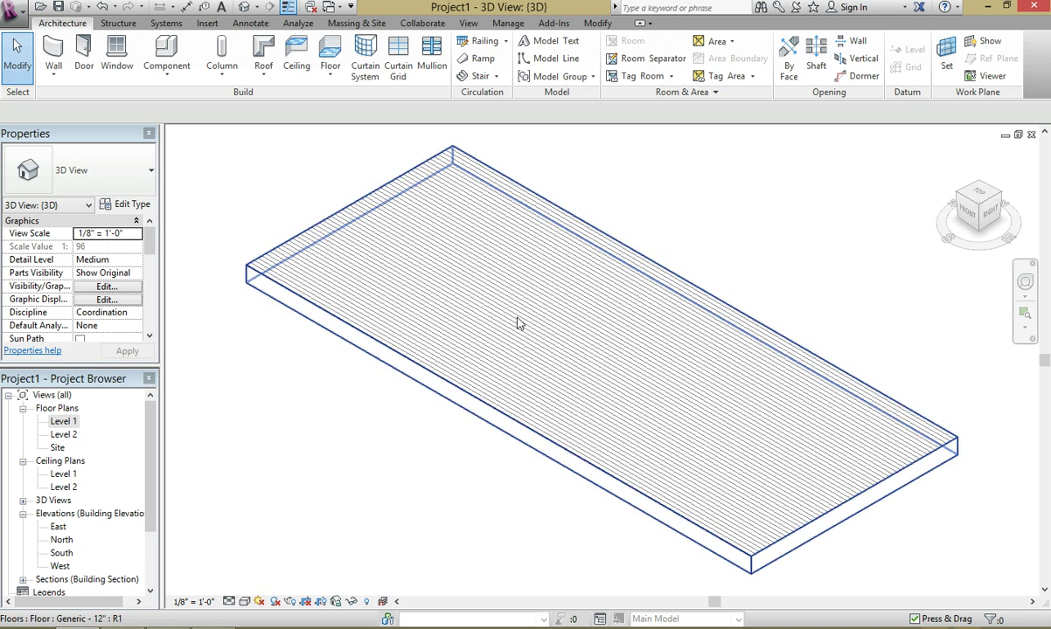
click(229, 601)
click(253, 565)
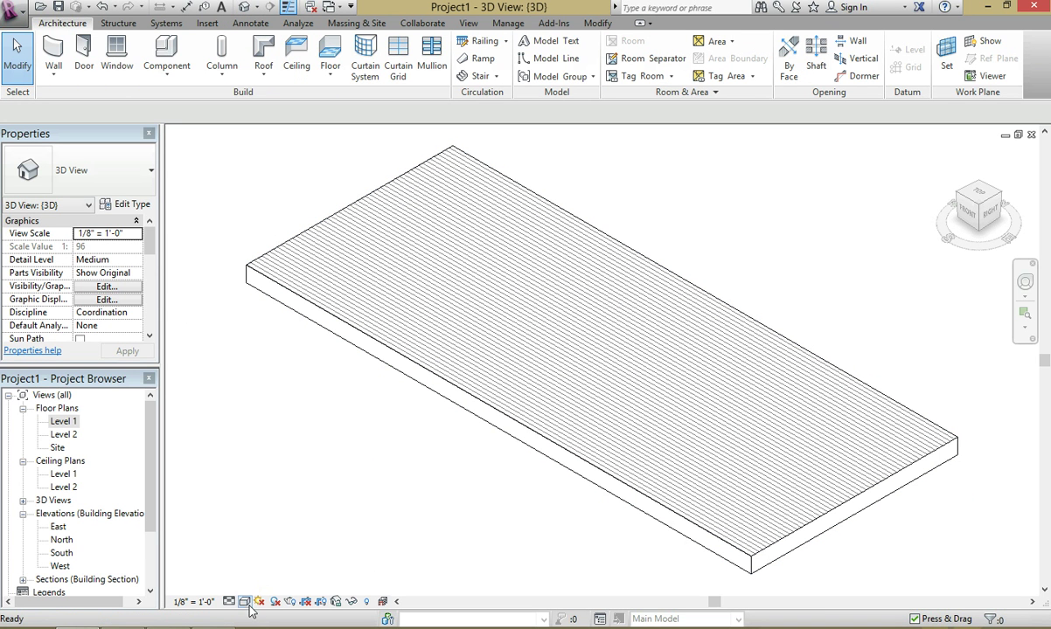
click(245, 601)
click(267, 571)
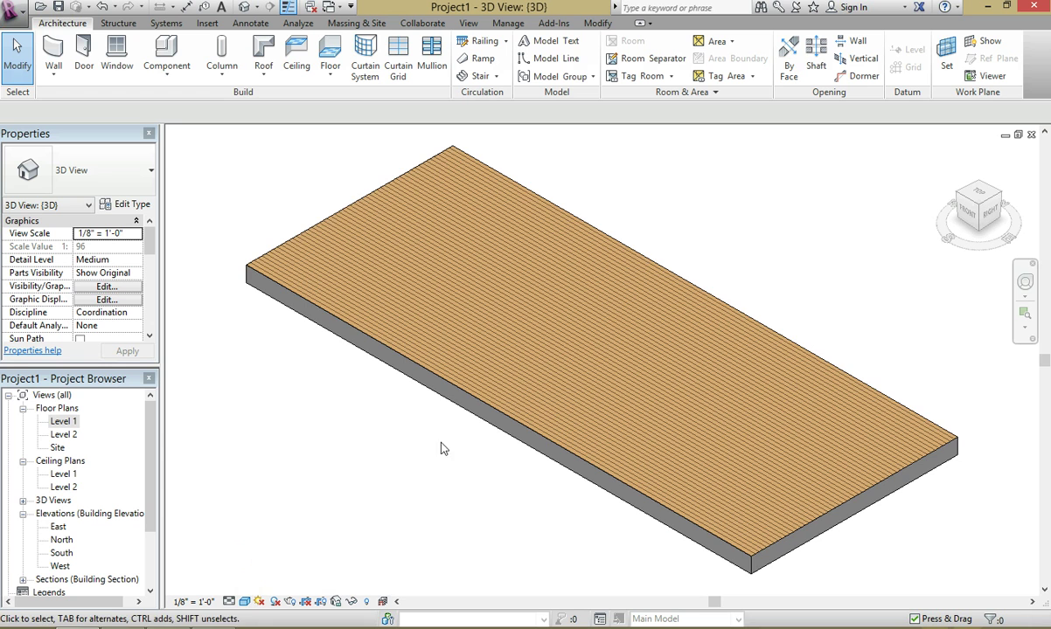